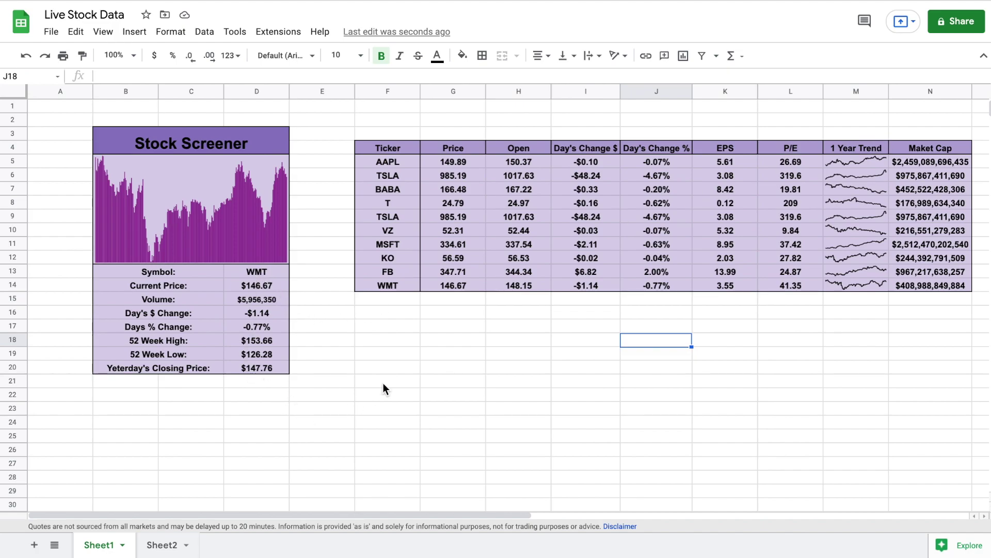
Step: Replace the last ticker in the table (F14) and the Stock Screener symbol (D13) with KR on Sheet1
left_click(398, 286)
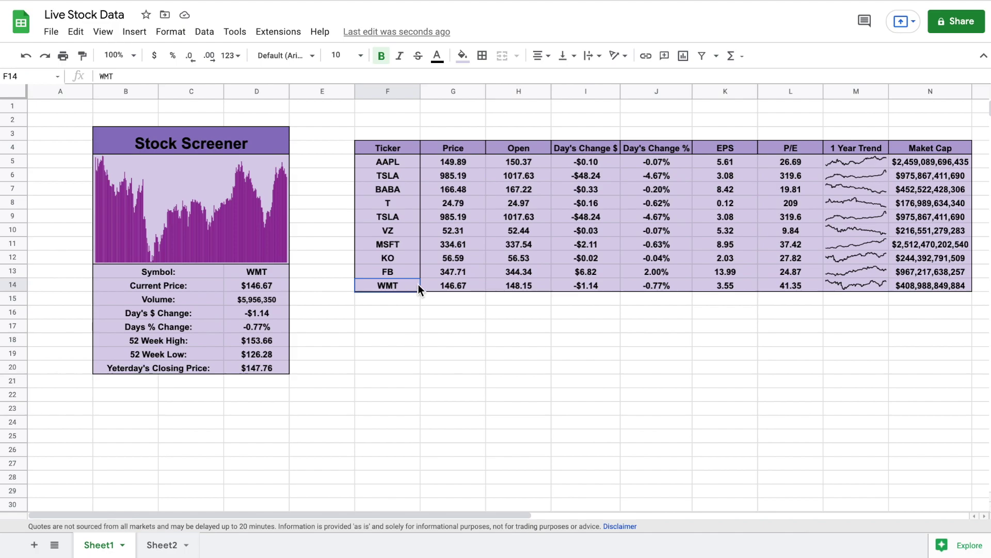
type("KR")
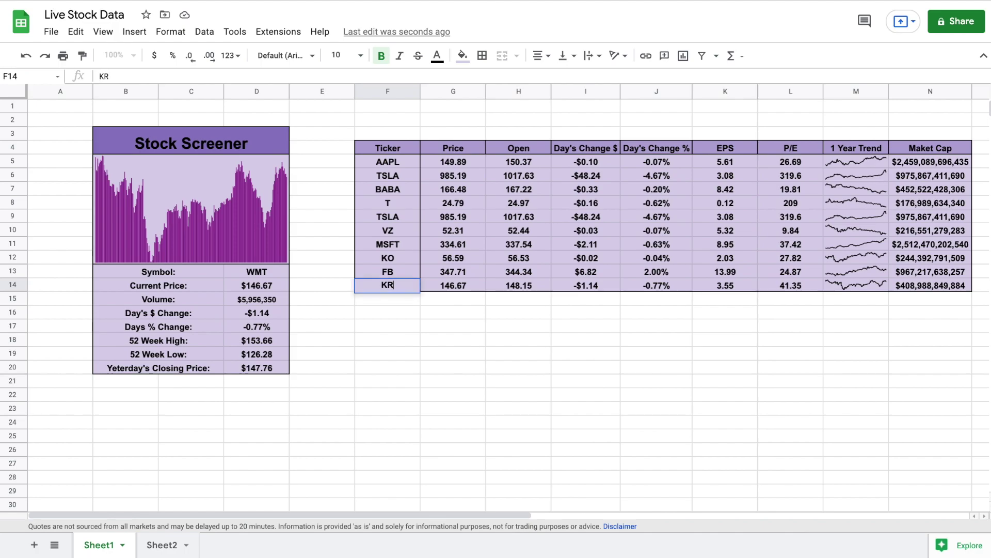
key("Return")
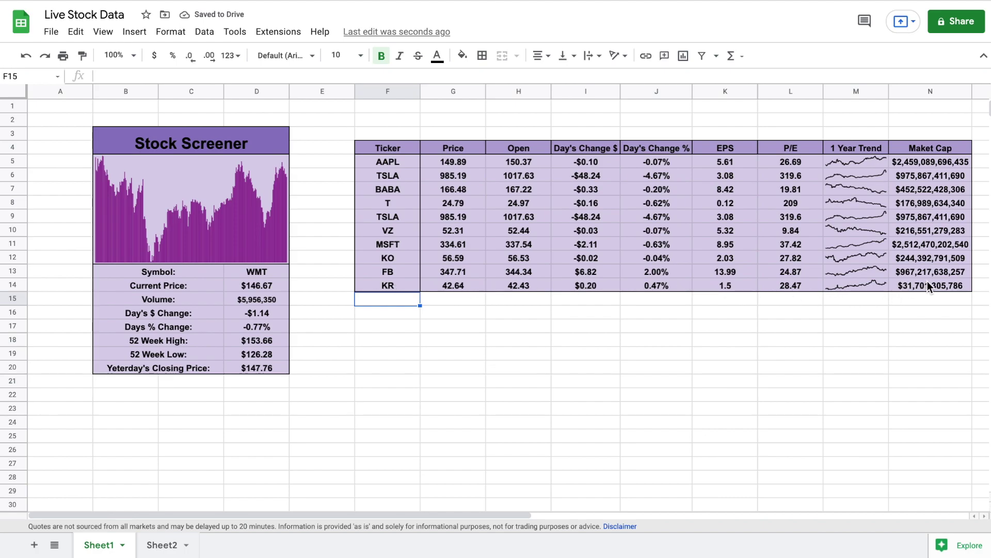
left_click(273, 273)
type("KR")
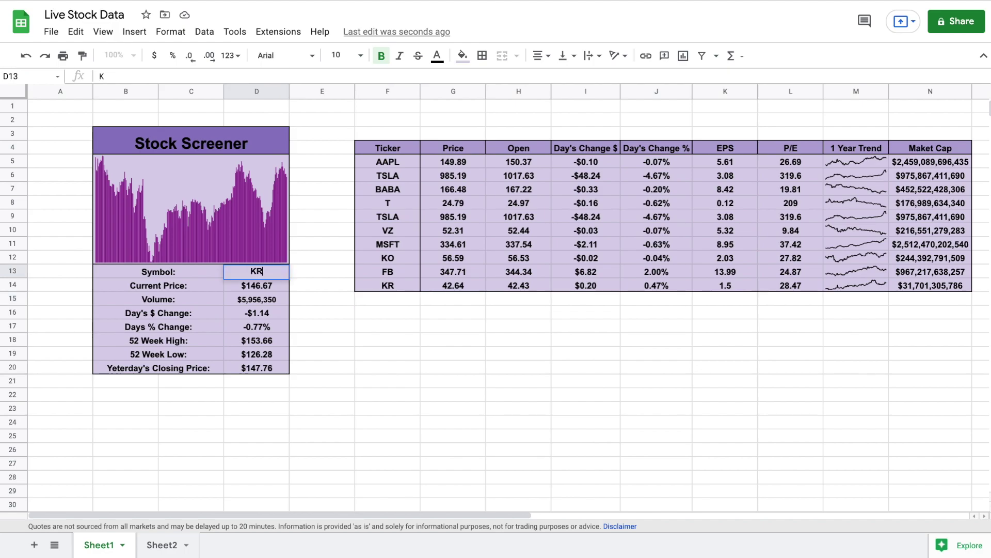
key("Return")
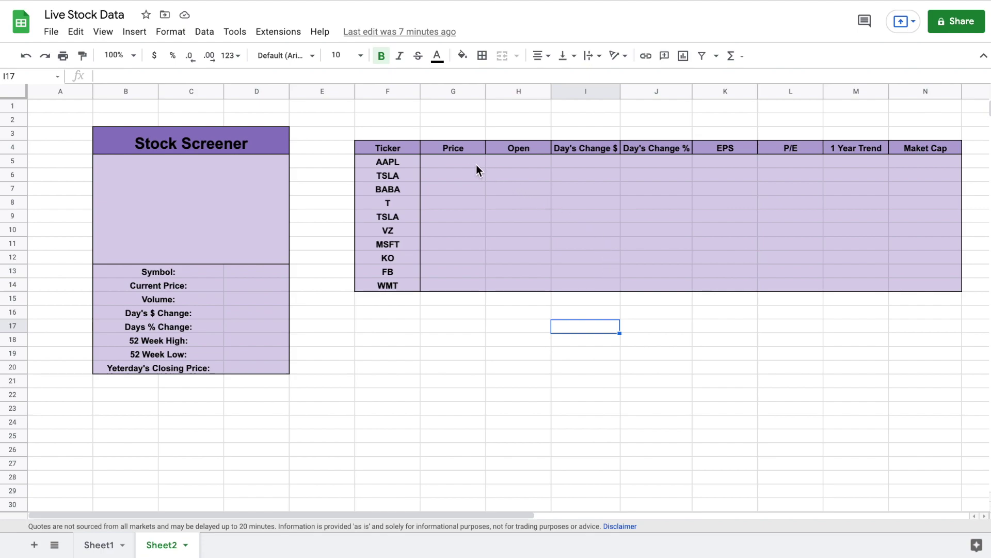
Step: Enter the formula =GOOGLEFINANCE(F5) in G5 of Sheet2 to fetch AAPL's price
left_click(461, 165)
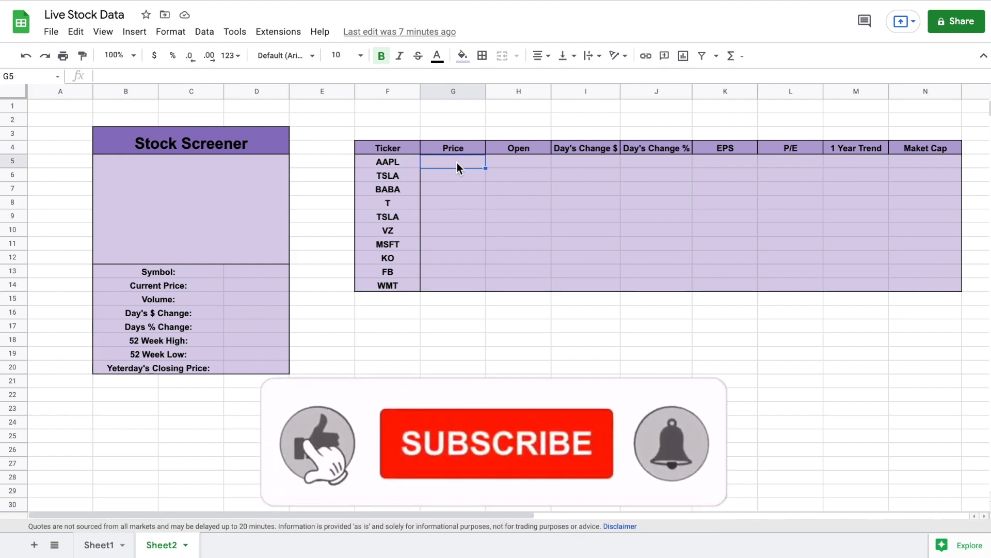
type("=")
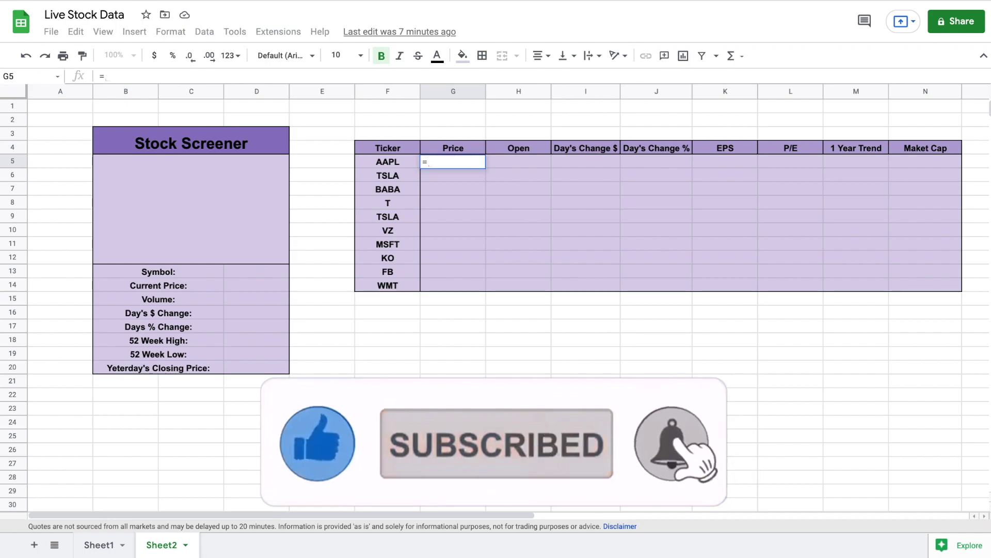
type("goo")
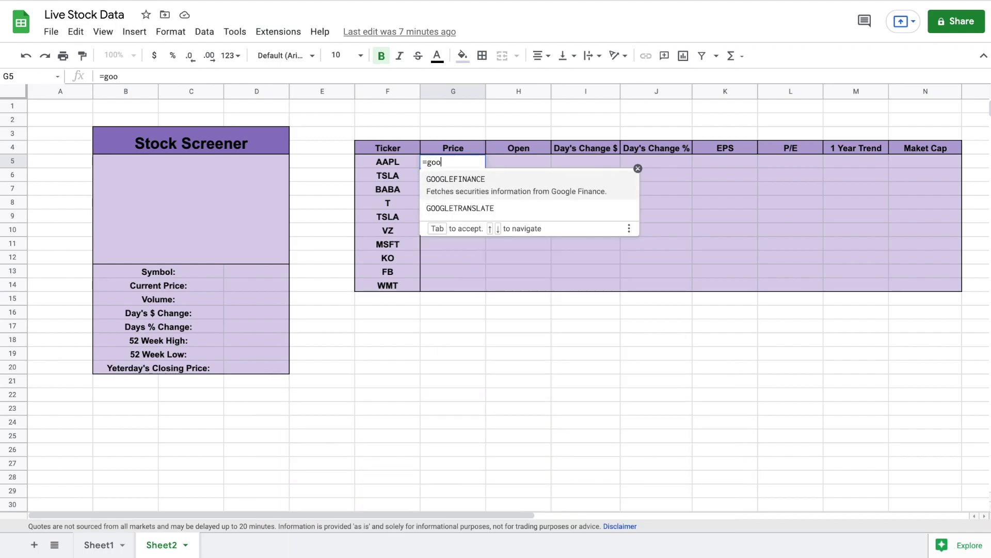
left_click(487, 183)
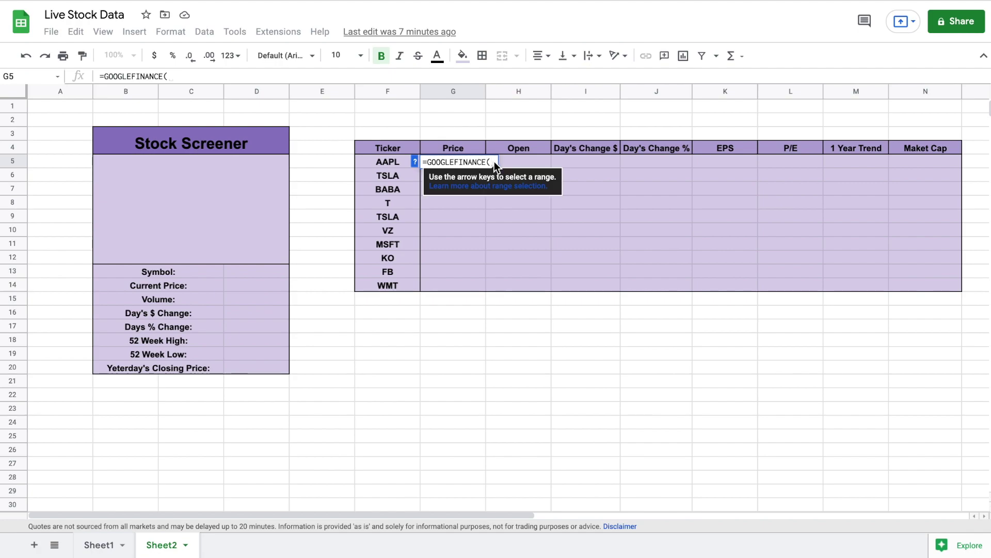
left_click(393, 165)
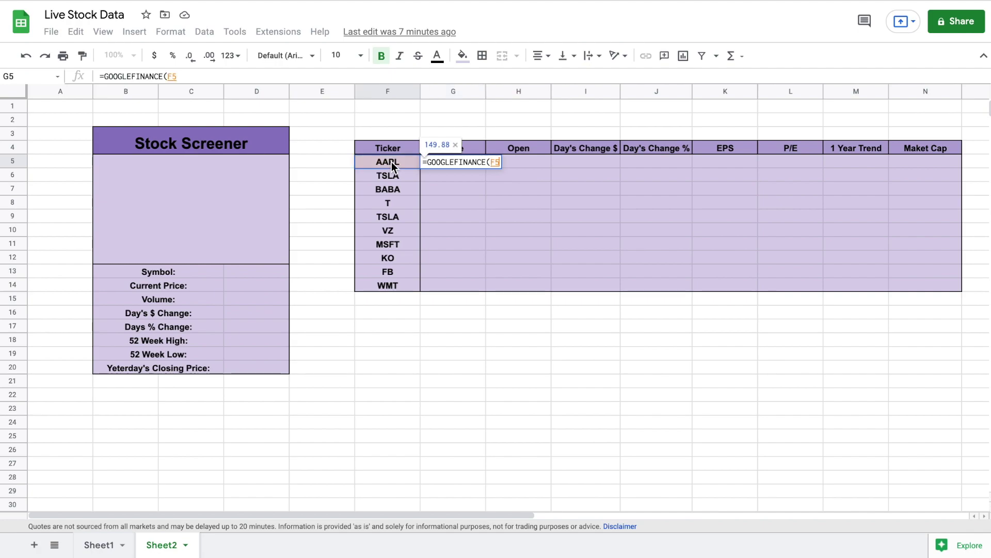
type(")")
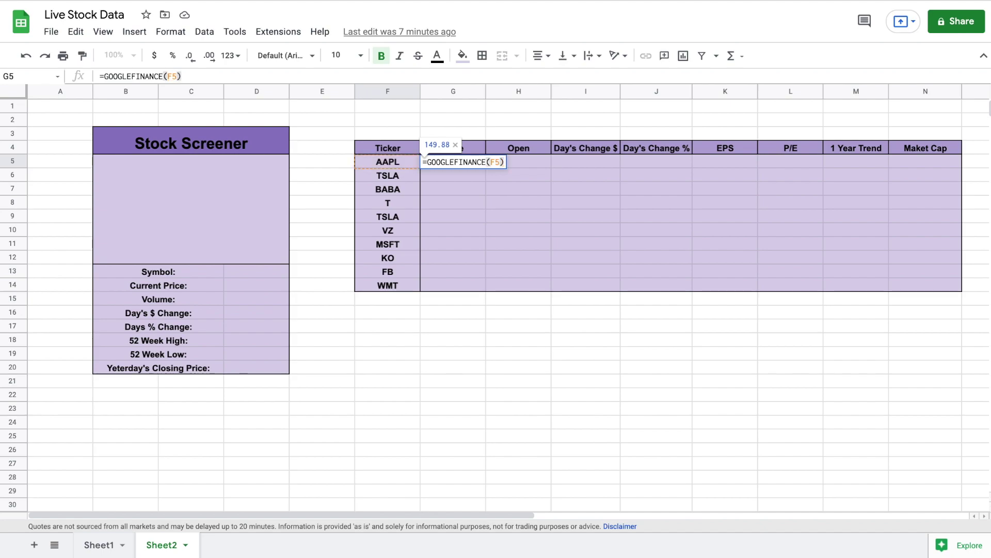
key("Return")
left_click(522, 244)
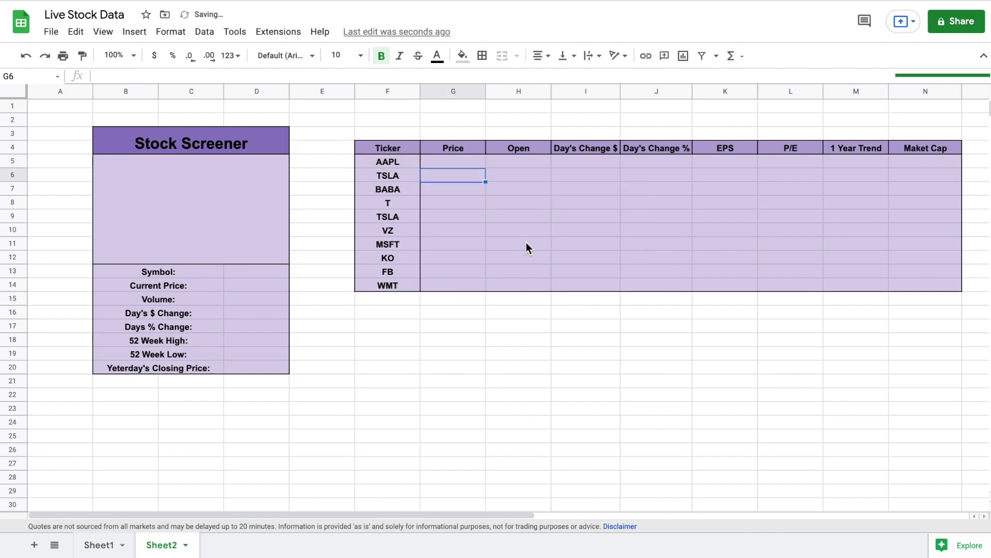
left_click(476, 161)
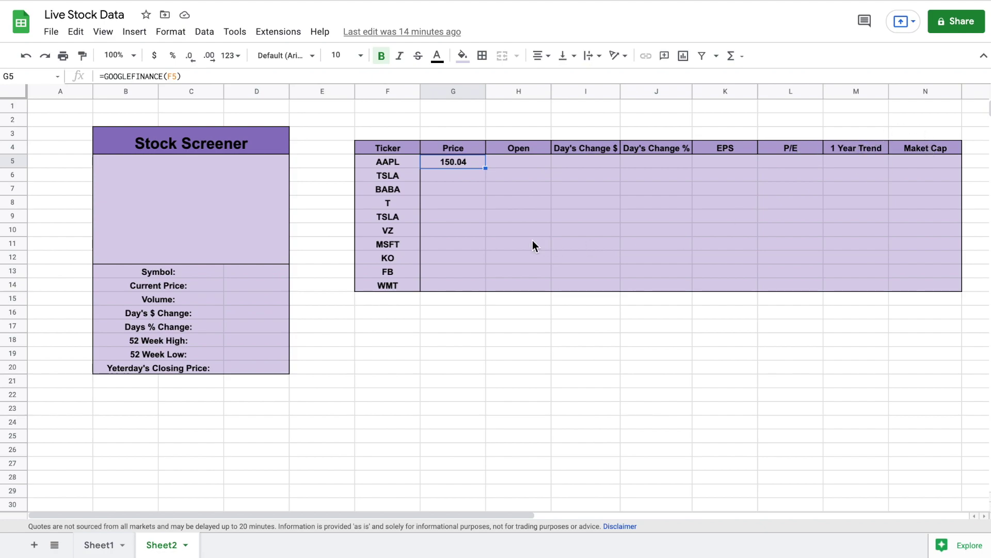
Step: Enter the formula =GOOGLEFINANCE(F5,"priceopen") in H5 to fetch AAPL's opening price
left_click(519, 162)
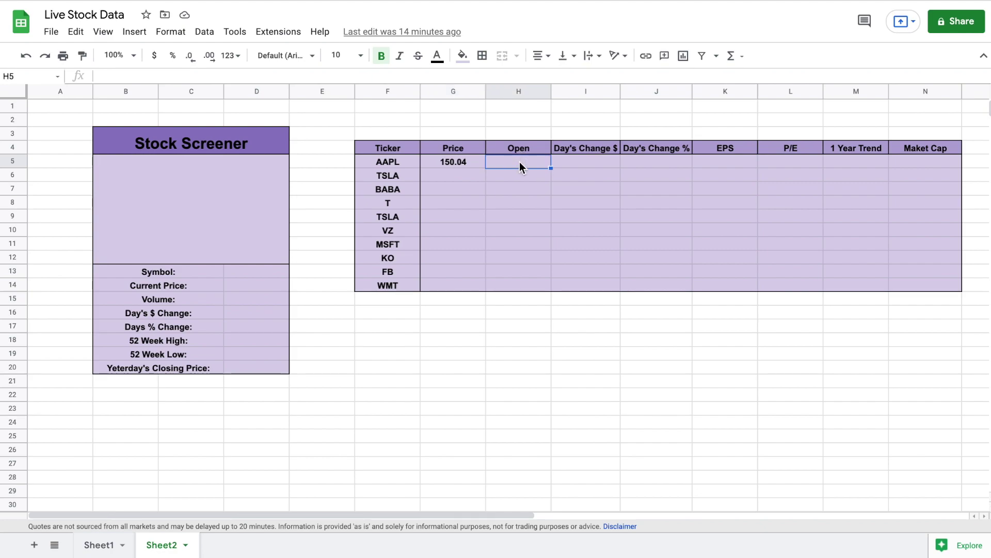
type("=go")
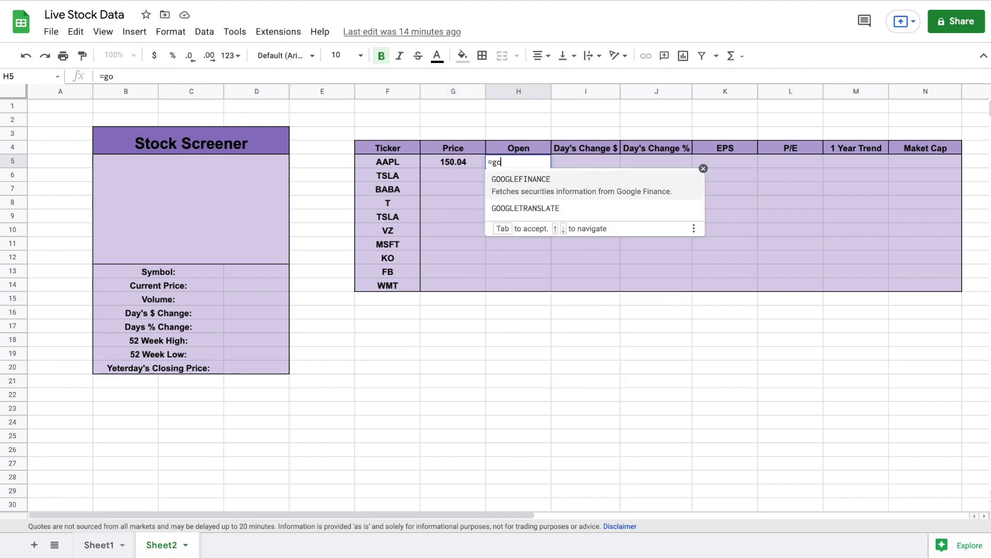
left_click(567, 184)
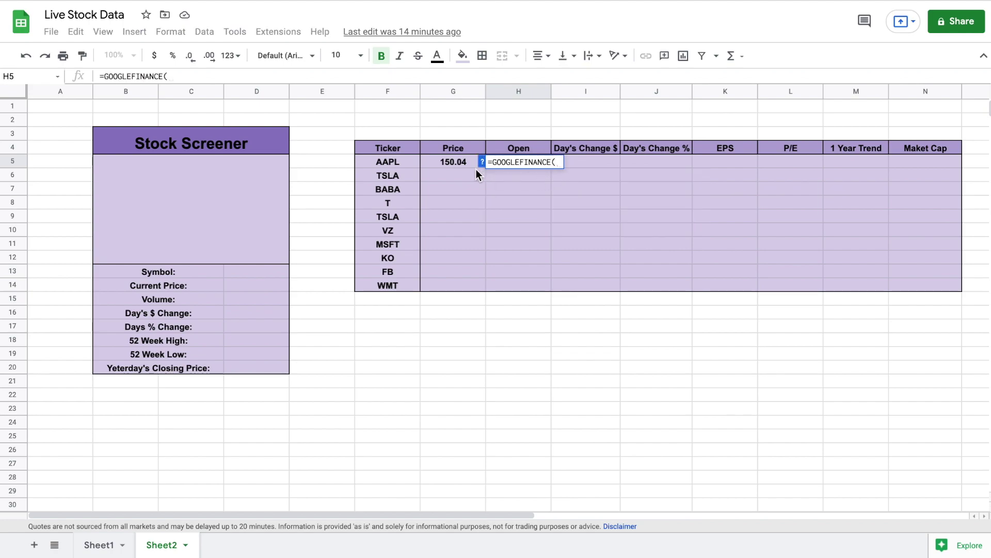
left_click(399, 159)
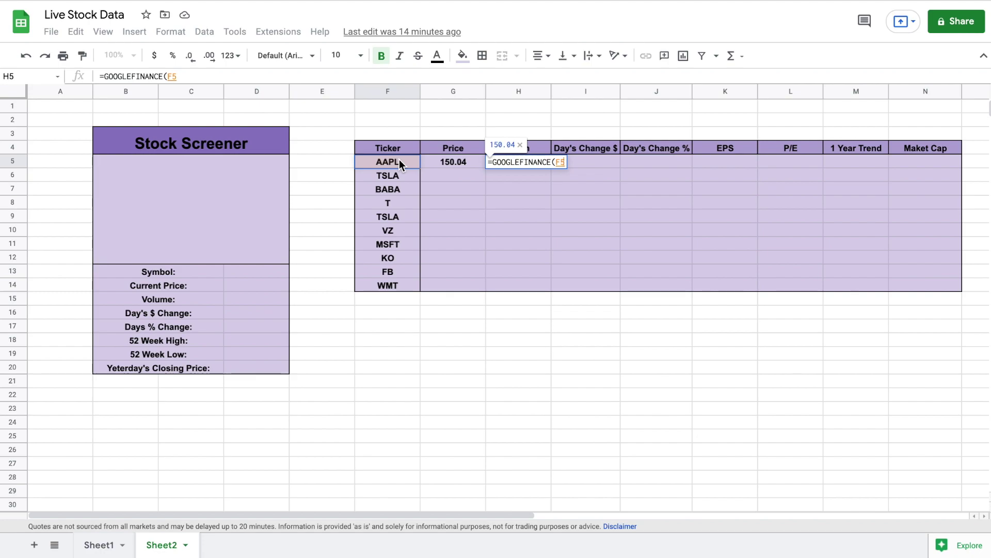
type(",\"")
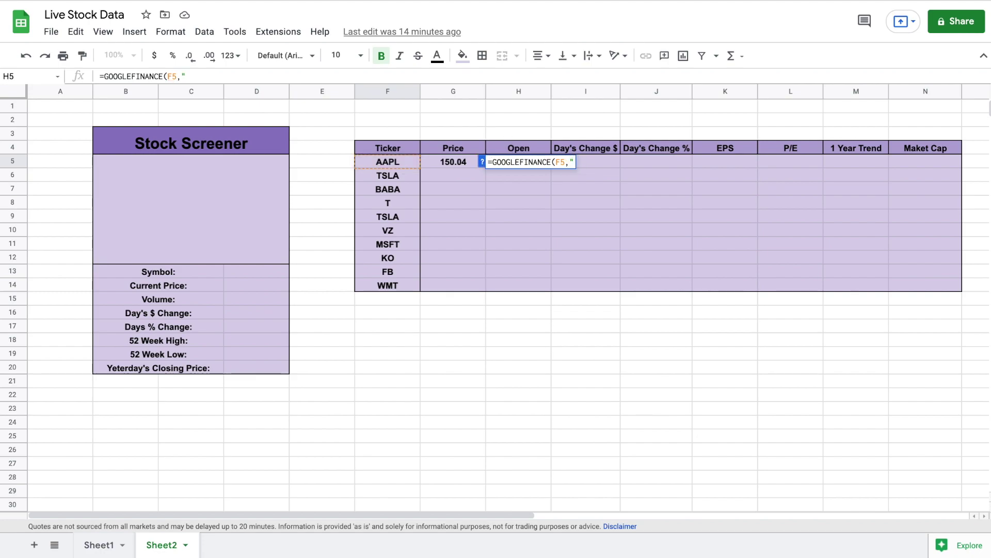
type("priceope")
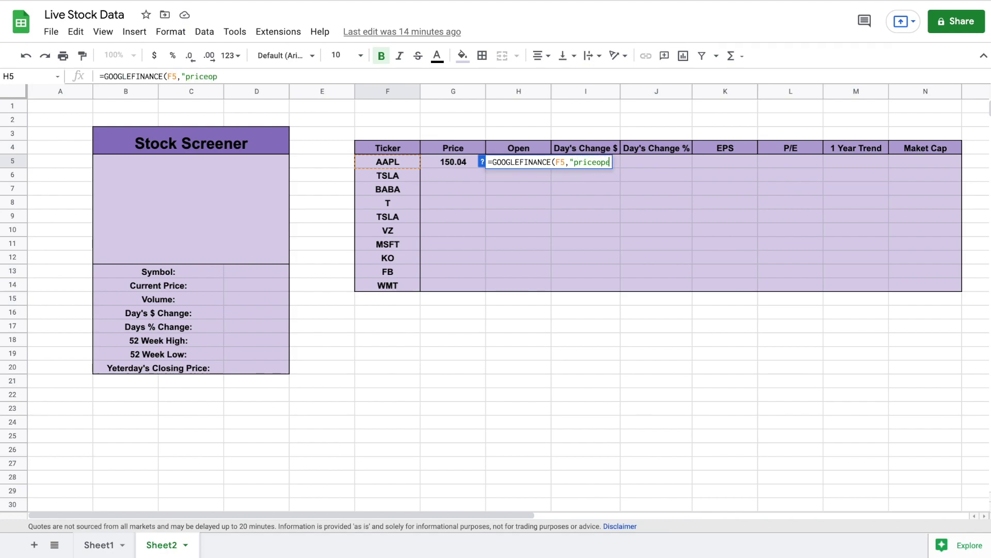
type("n\")")
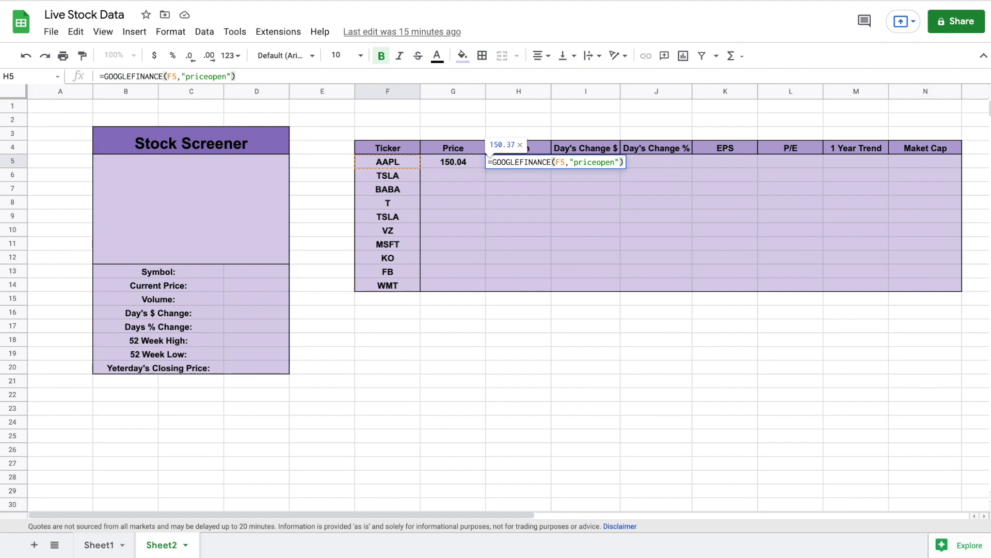
key("Return")
left_click(587, 241)
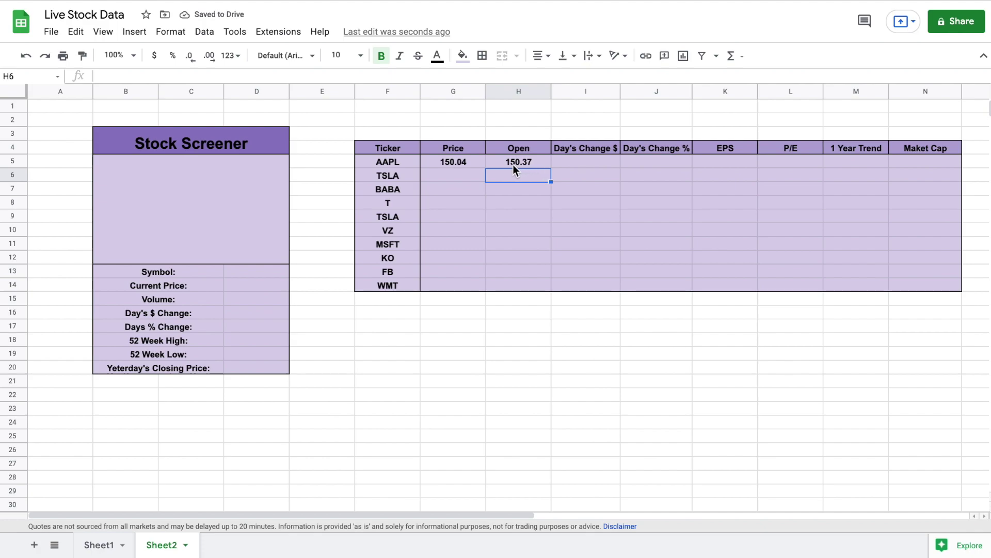
Step: Enter the formula =GOOGLEFINANCE(F5,"change") in I5 to fetch AAPL's dollar change for the day
left_click(586, 162)
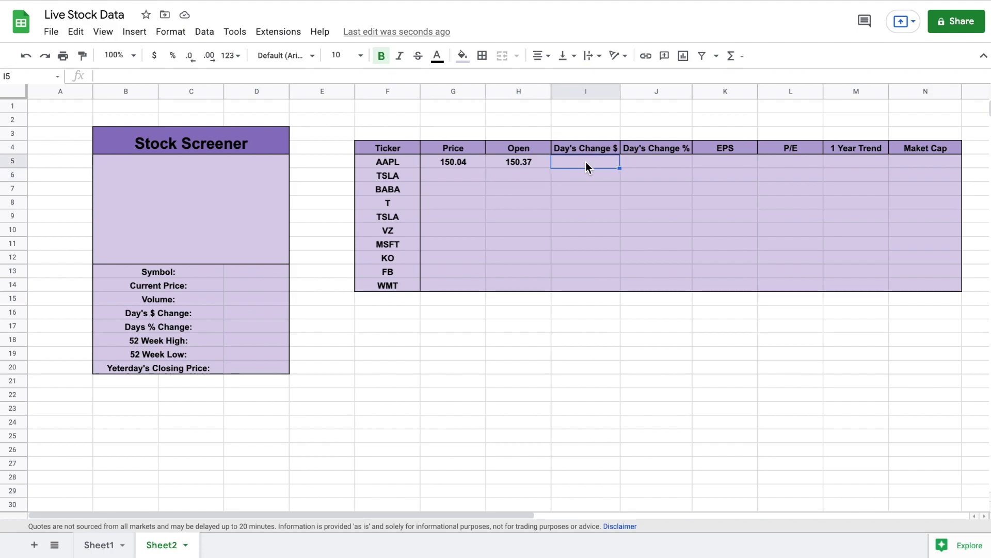
type("=go")
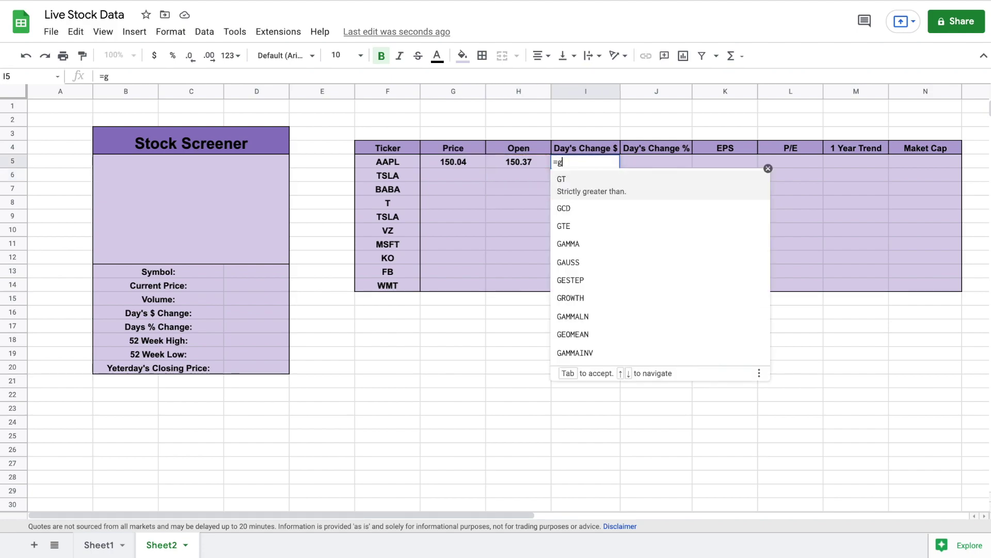
left_click(611, 185)
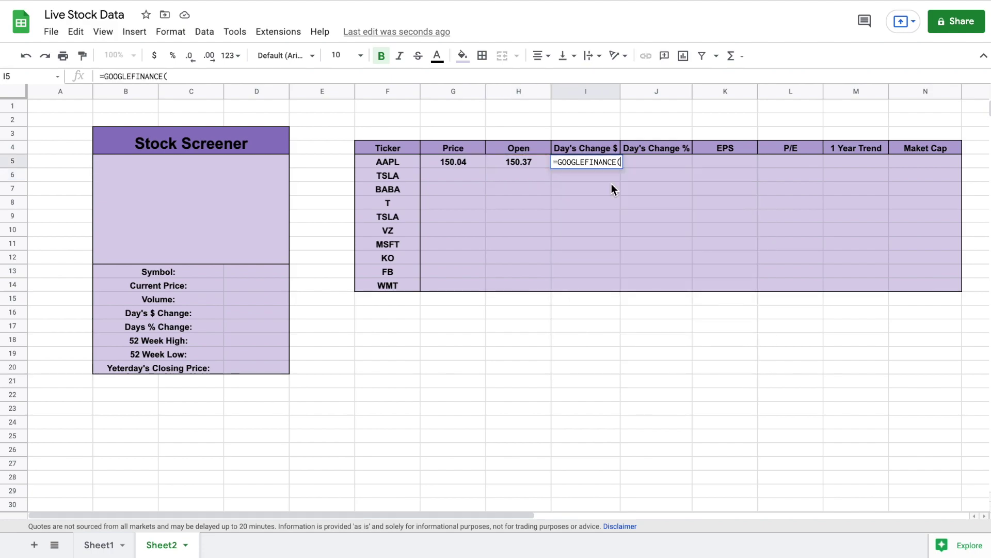
left_click(396, 162)
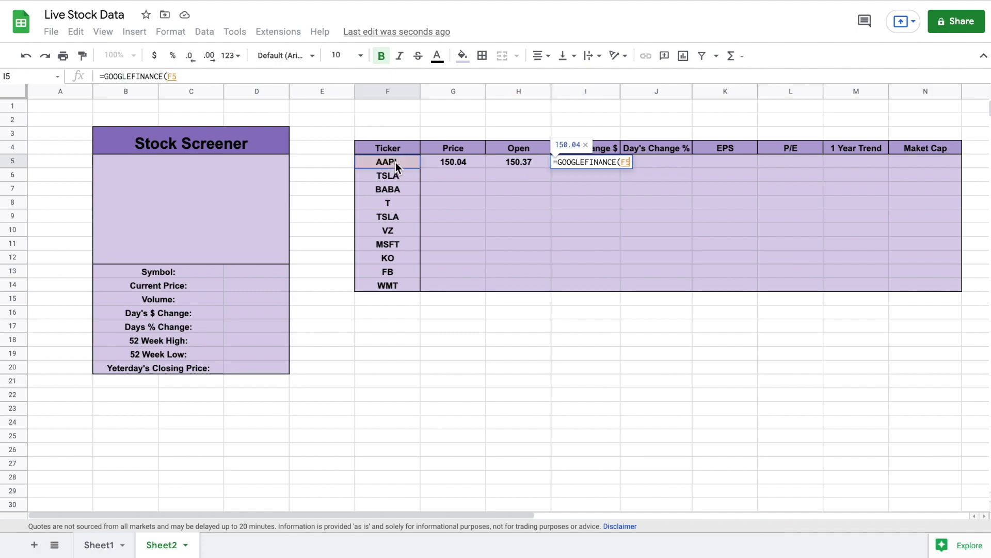
type(",")
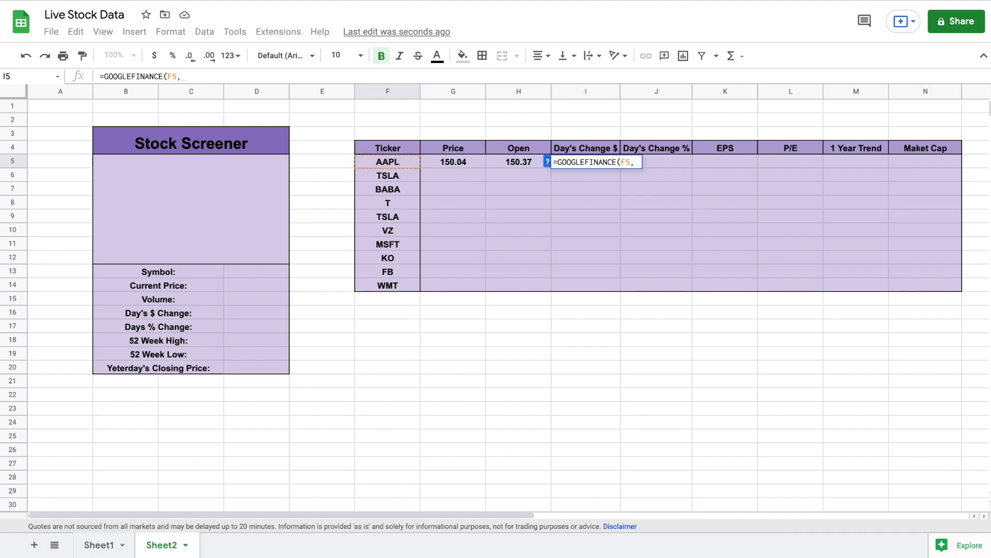
type("\"c")
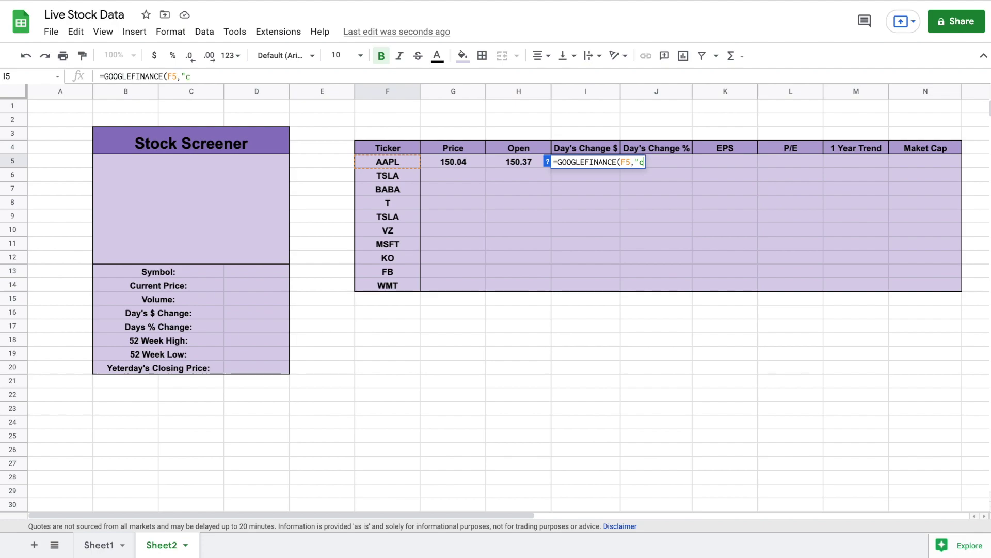
type("hange")
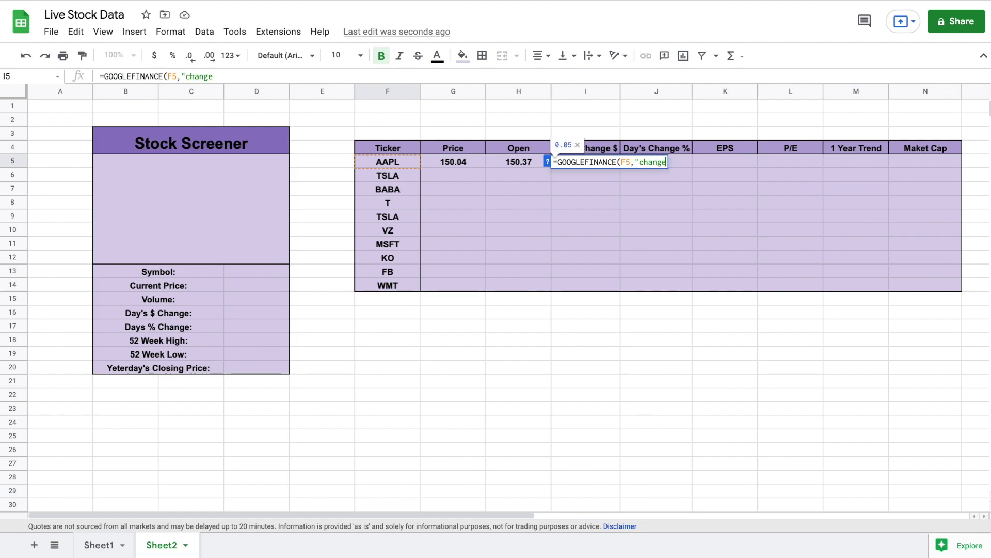
type("\")")
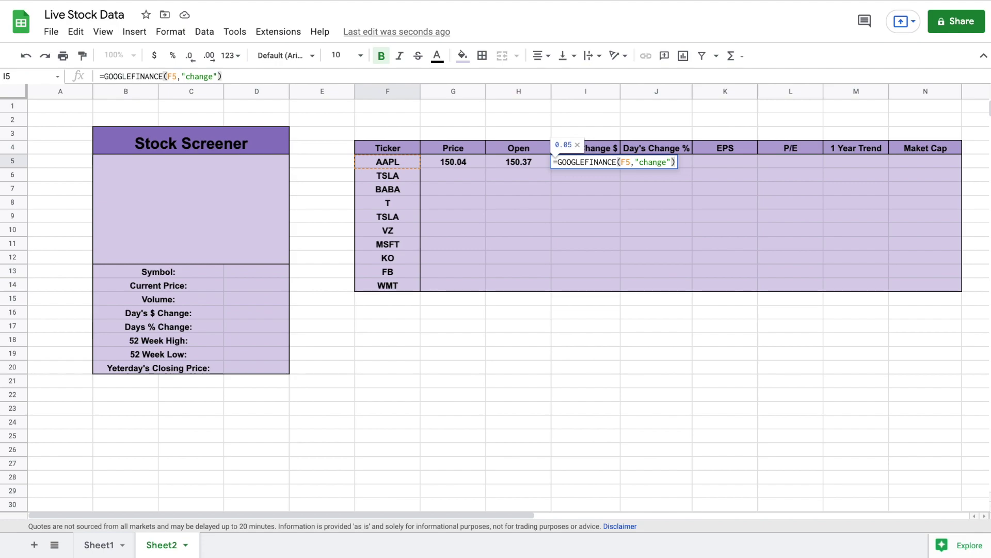
key("Return")
left_click(661, 245)
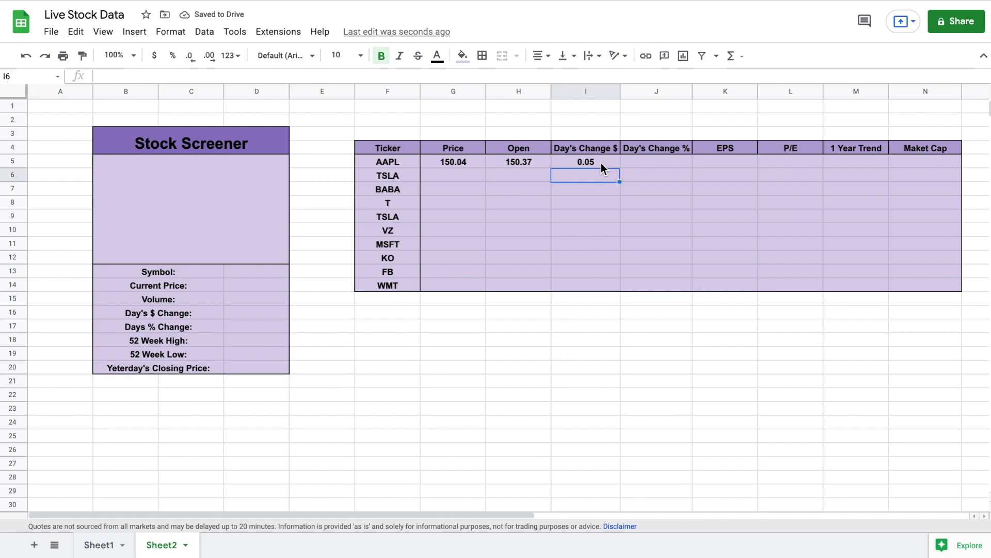
Step: Enter the formula =GOOGLEFINANCE(F5,"changepct")/100 in J5 to fetch AAPL's percentage change for the day
left_click(651, 162)
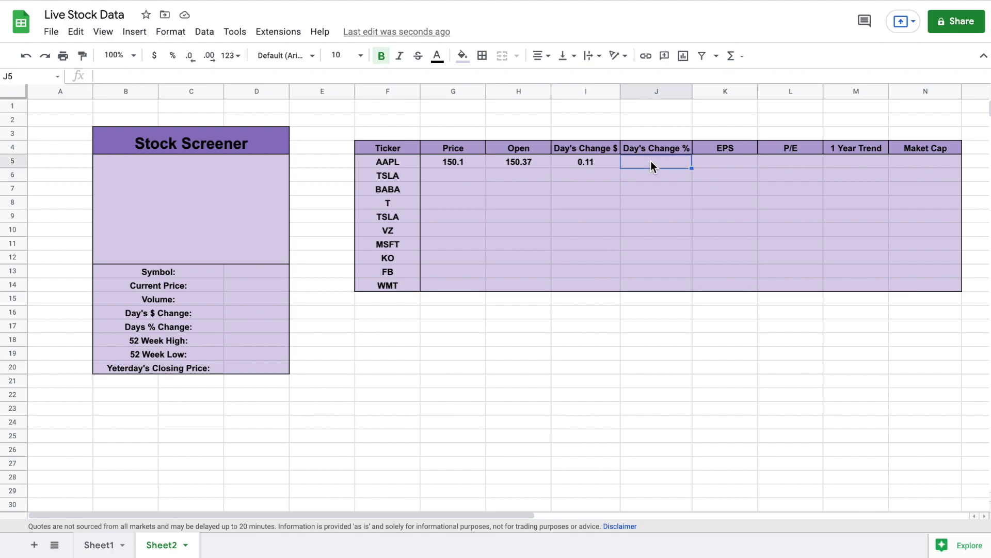
type("=goo")
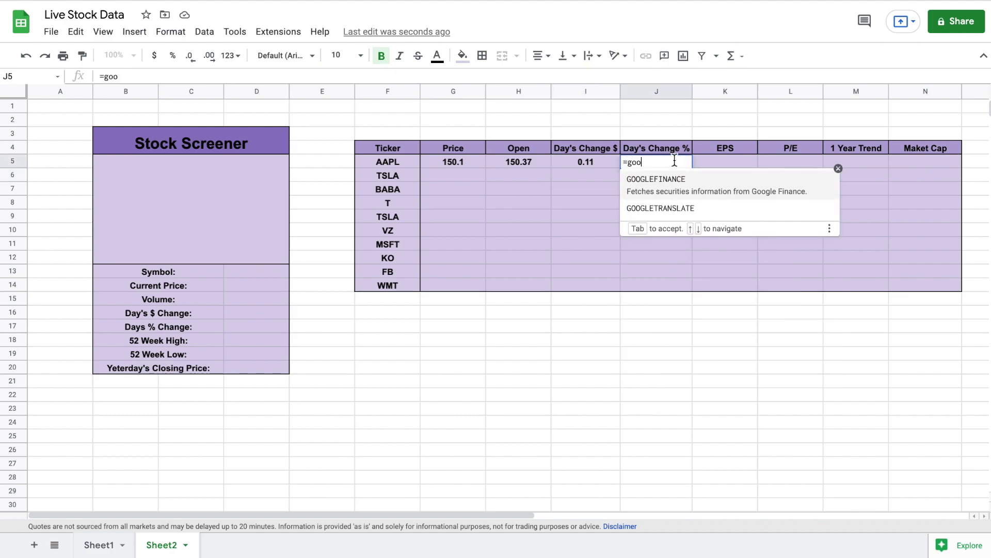
left_click(689, 190)
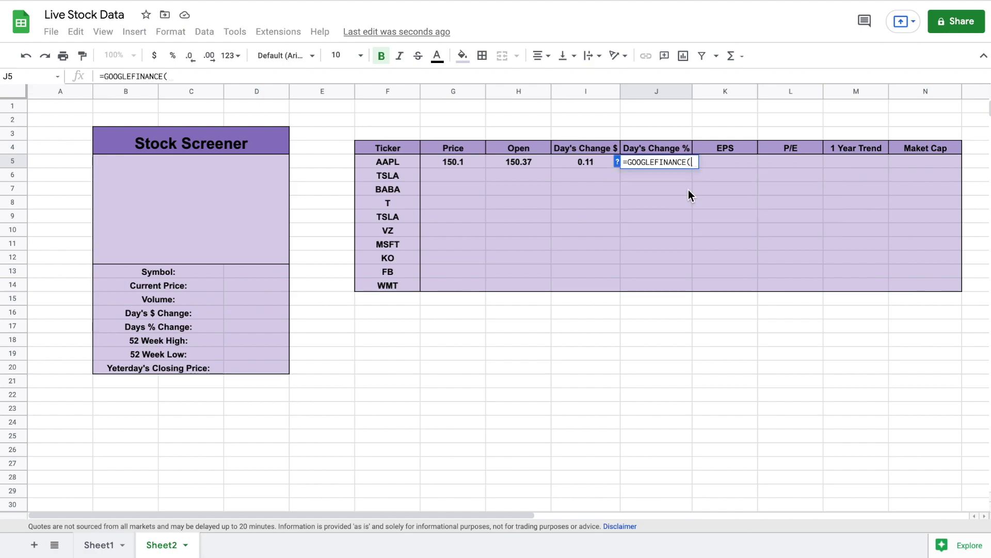
left_click(397, 158)
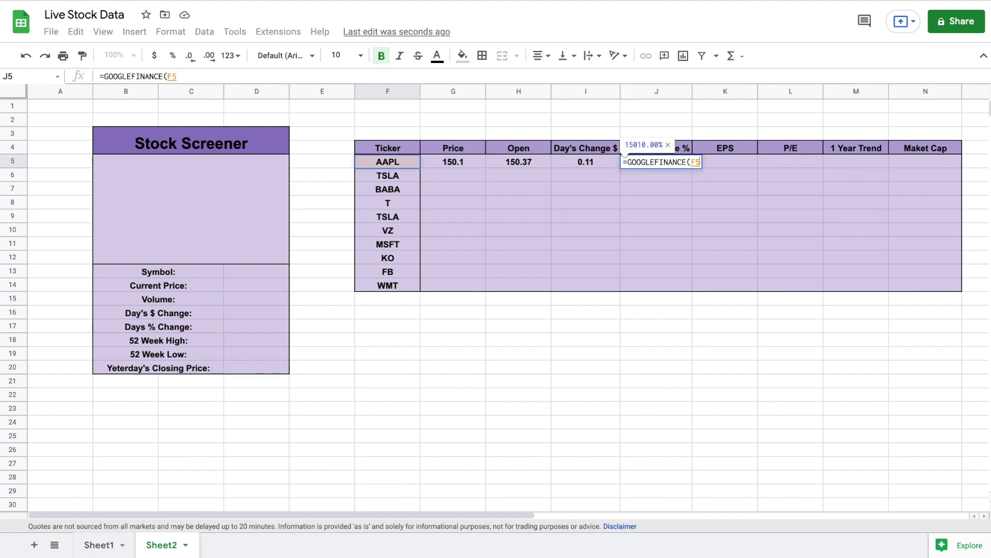
type(",\"change")
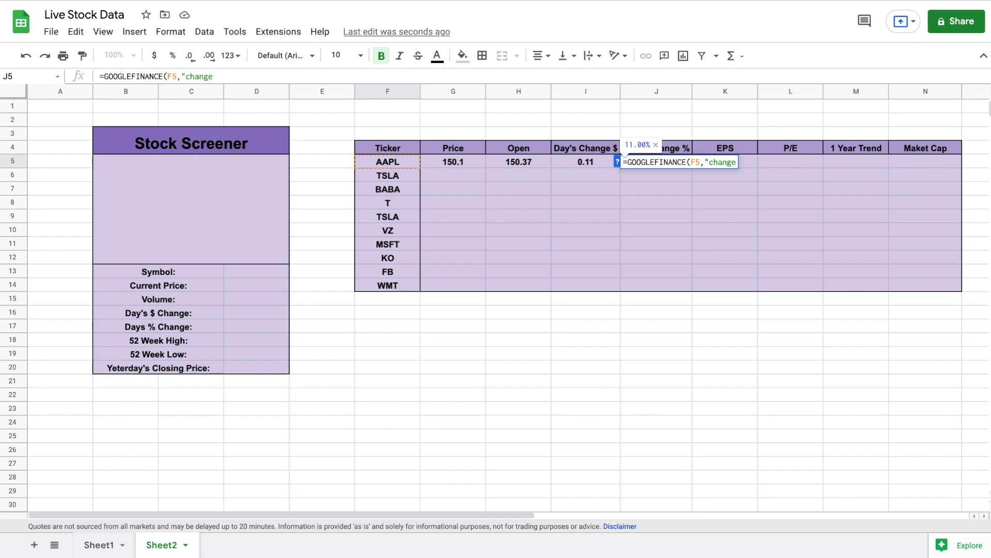
type("pct")
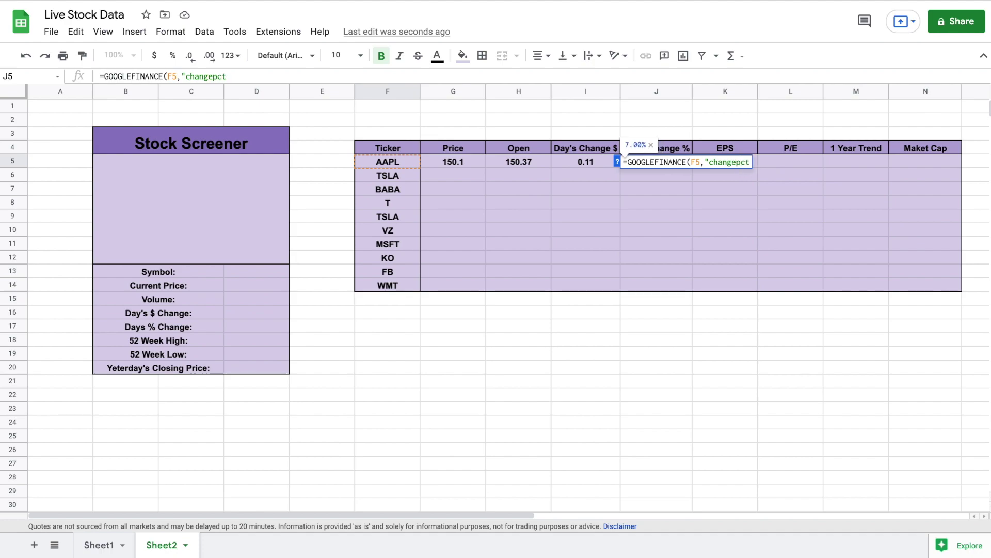
type("\")")
type("/100")
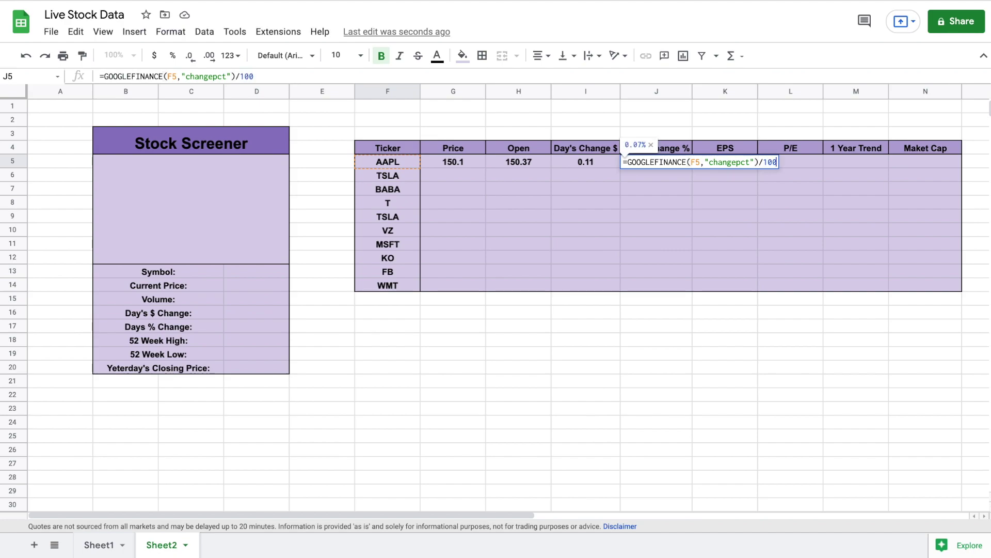
key("Return")
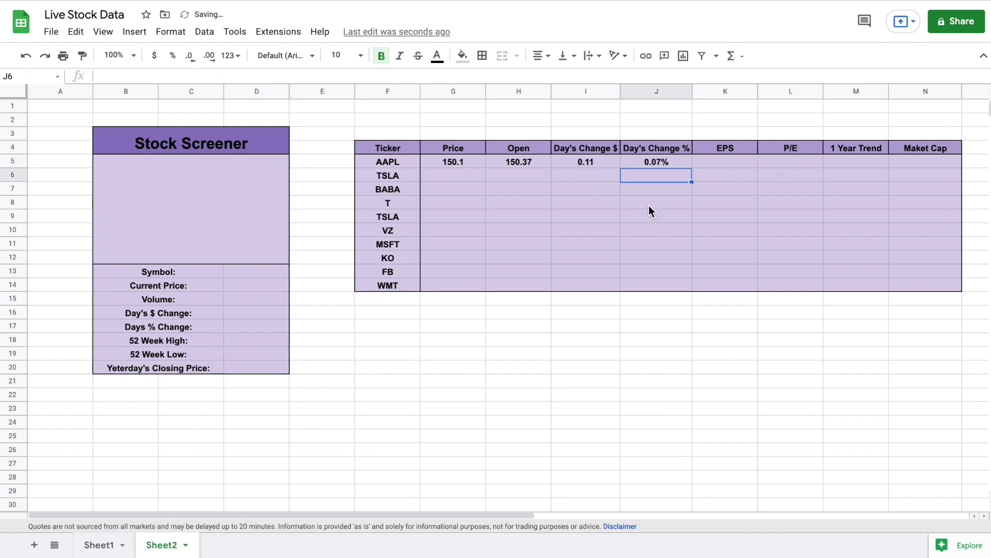
left_click(678, 160)
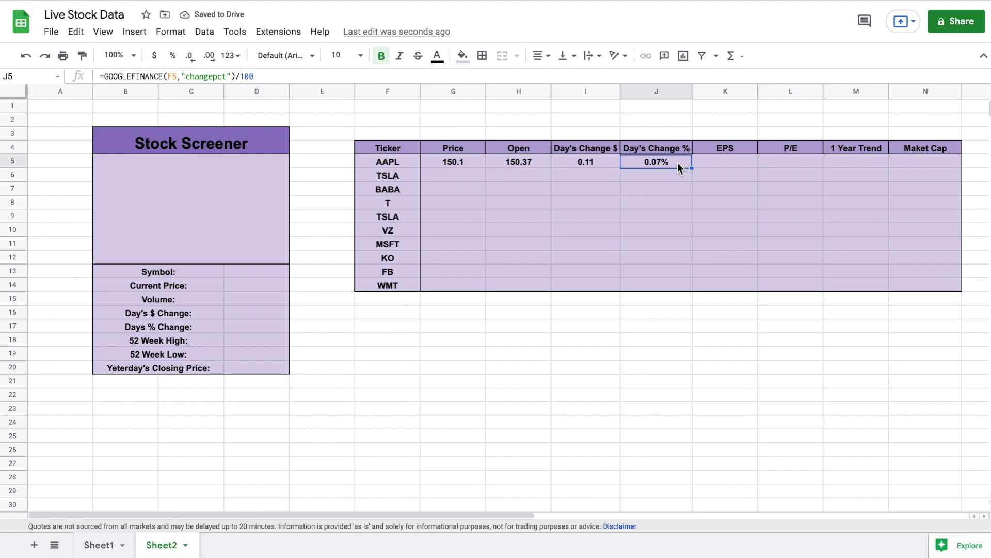
Step: Enter the formula =GOOGLEFINANCE(F5,"eps") in K5 to fetch AAPL's earnings per share
left_click(719, 161)
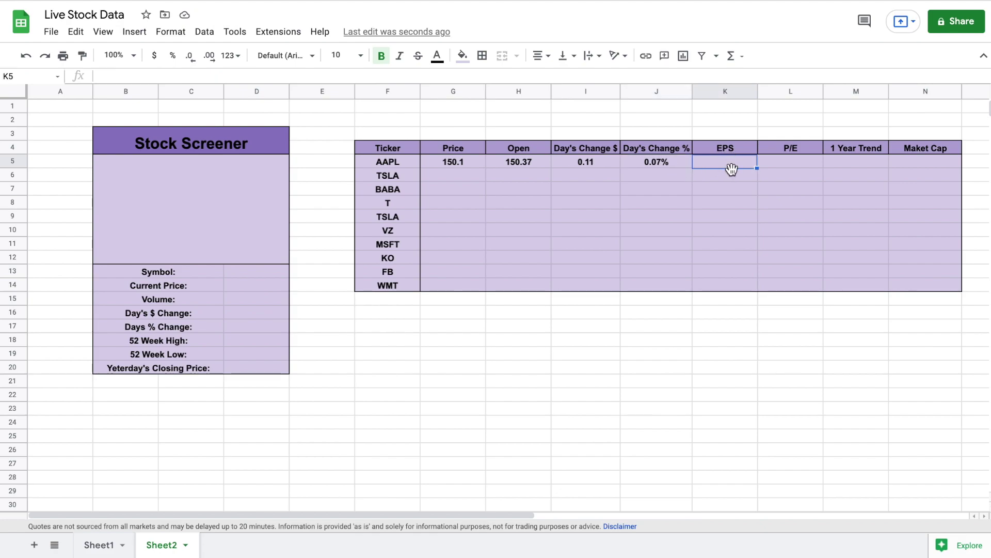
type("=go")
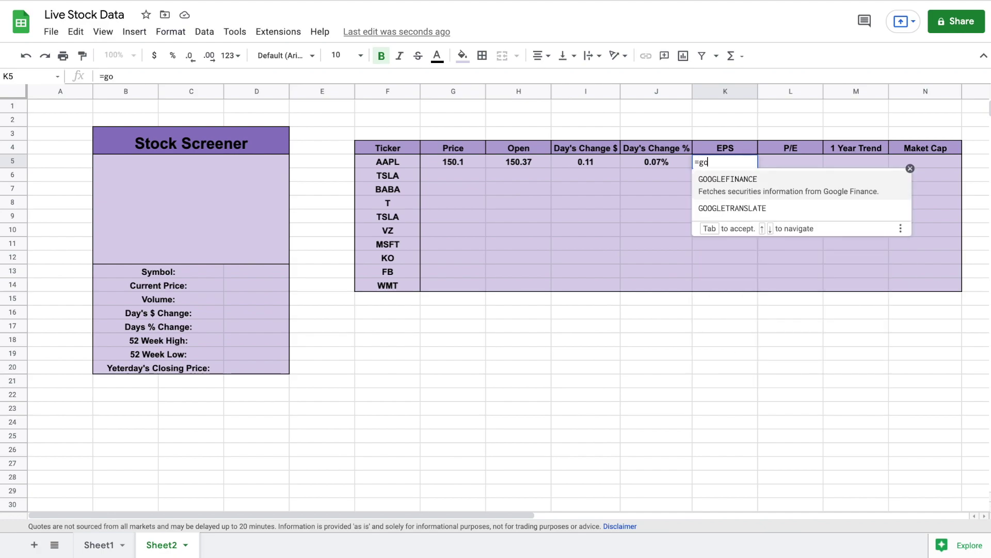
left_click(737, 182)
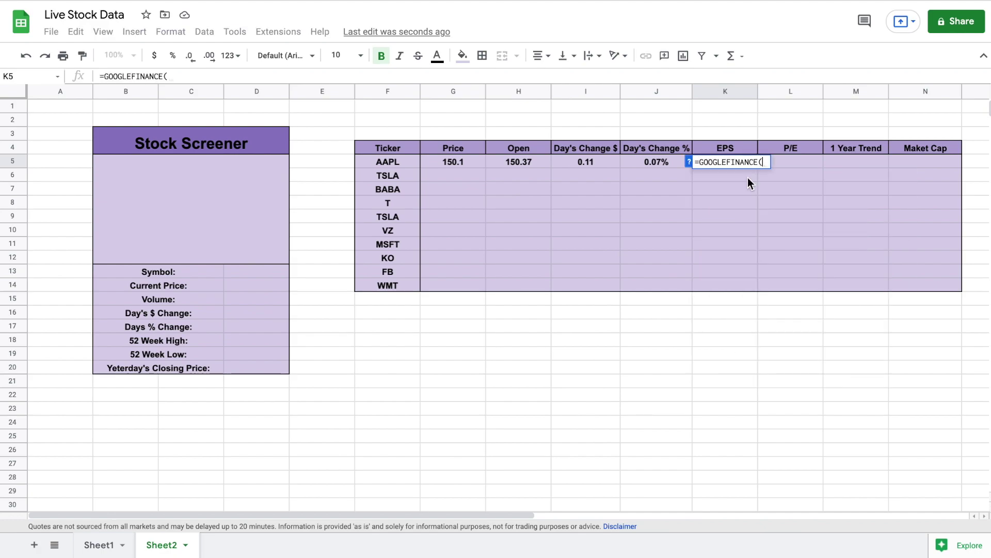
left_click(402, 163)
type(",")
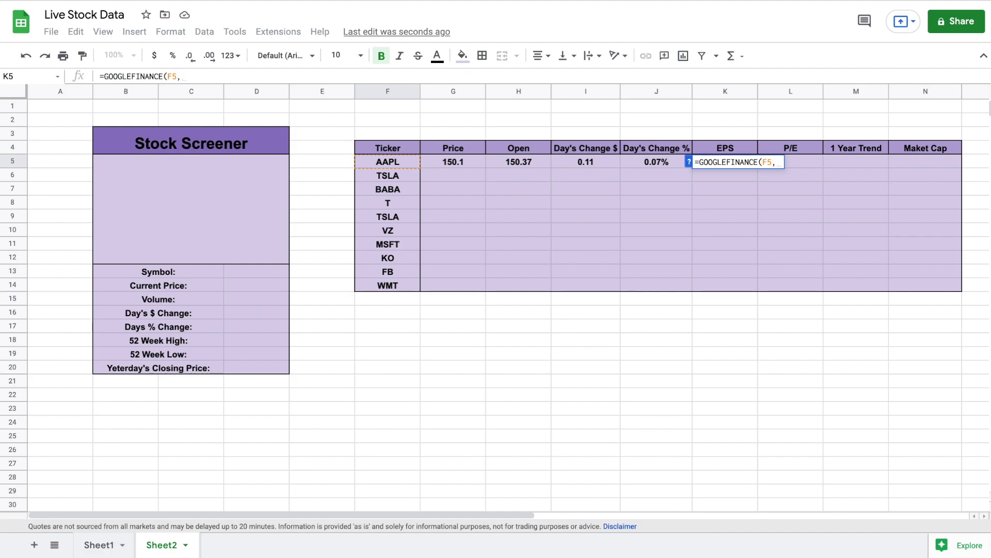
type("\"eps\")")
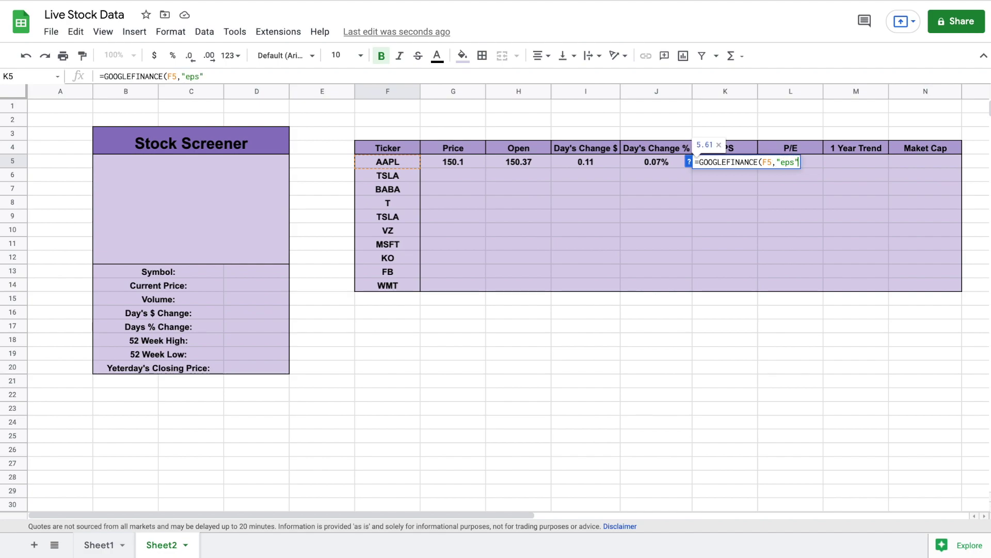
key("Return")
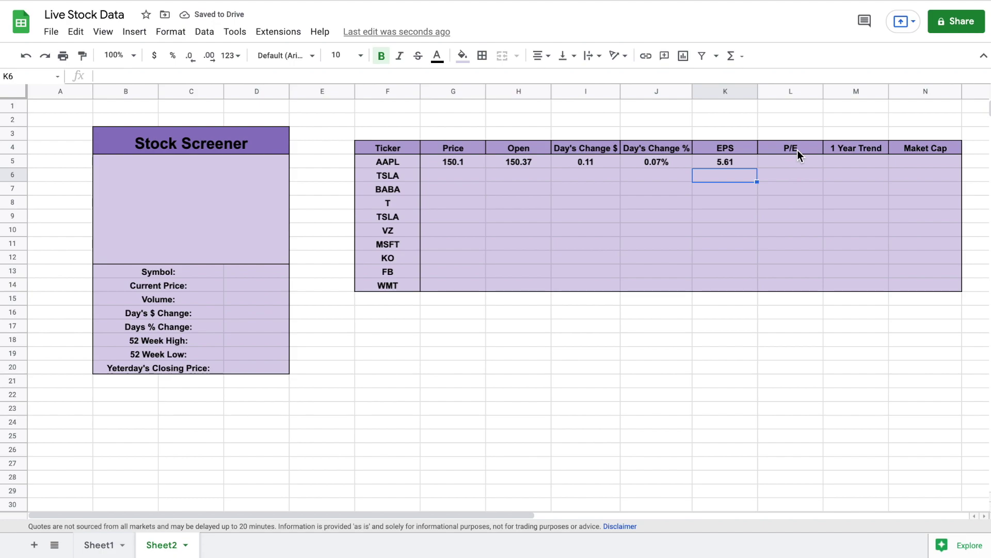
Step: Enter the formula =GOOGLEFINANCE(F5,"pe") in L5 to fetch AAPL's price-to-earnings ratio
left_click(788, 161)
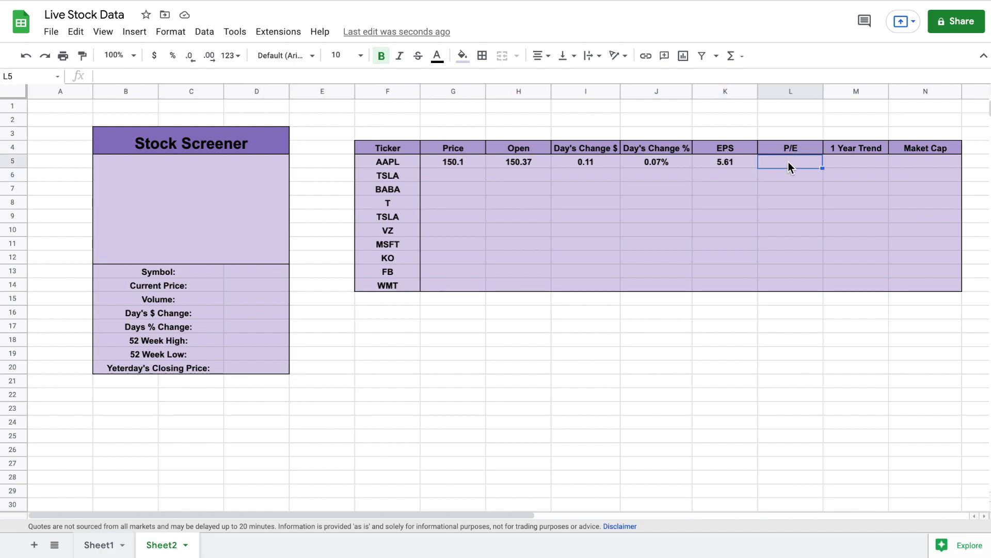
type("=go")
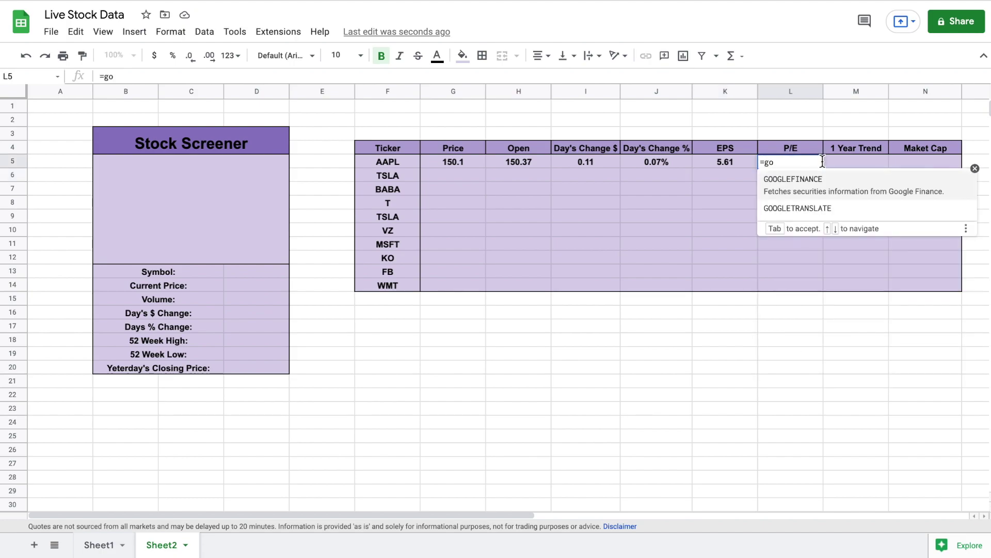
left_click(830, 186)
left_click(392, 162)
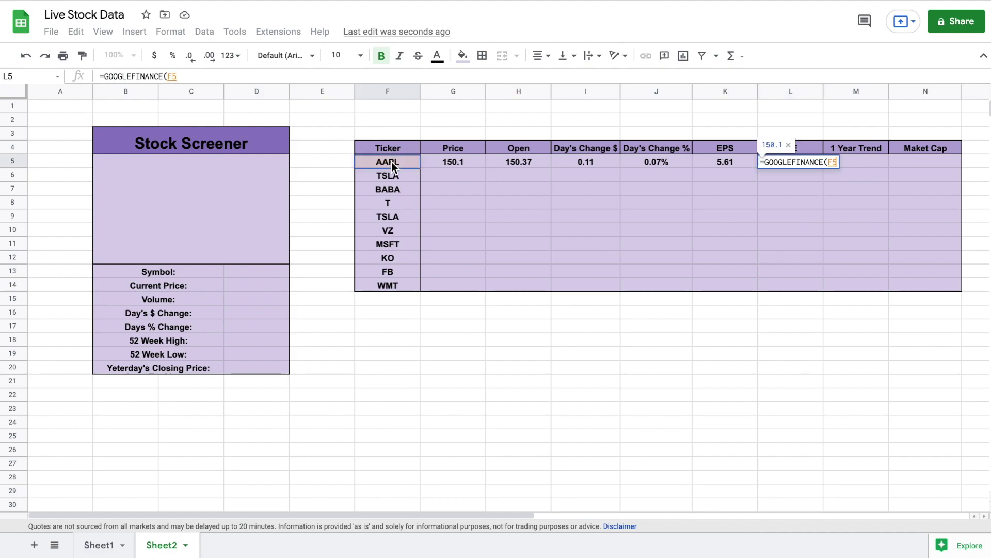
type(",\"pe\")")
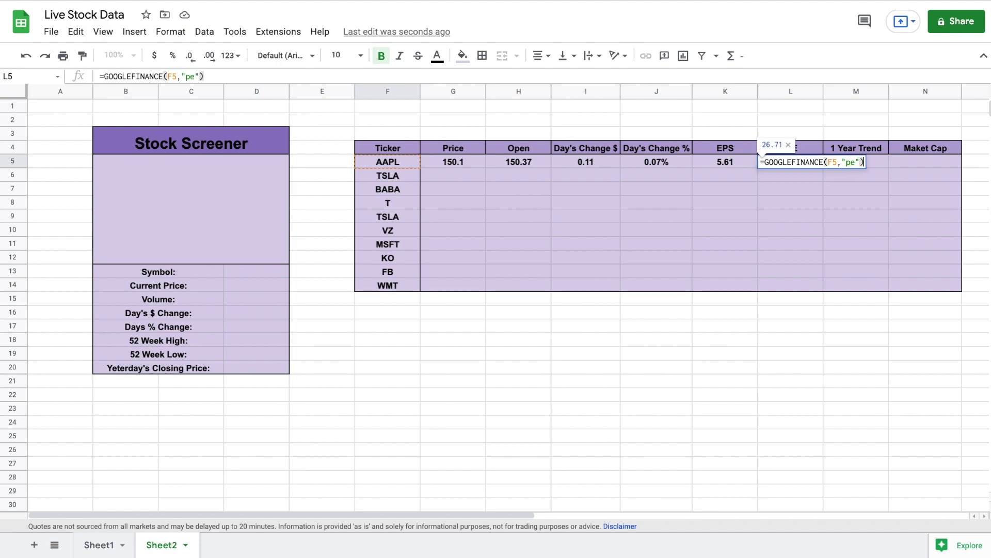
key("Return")
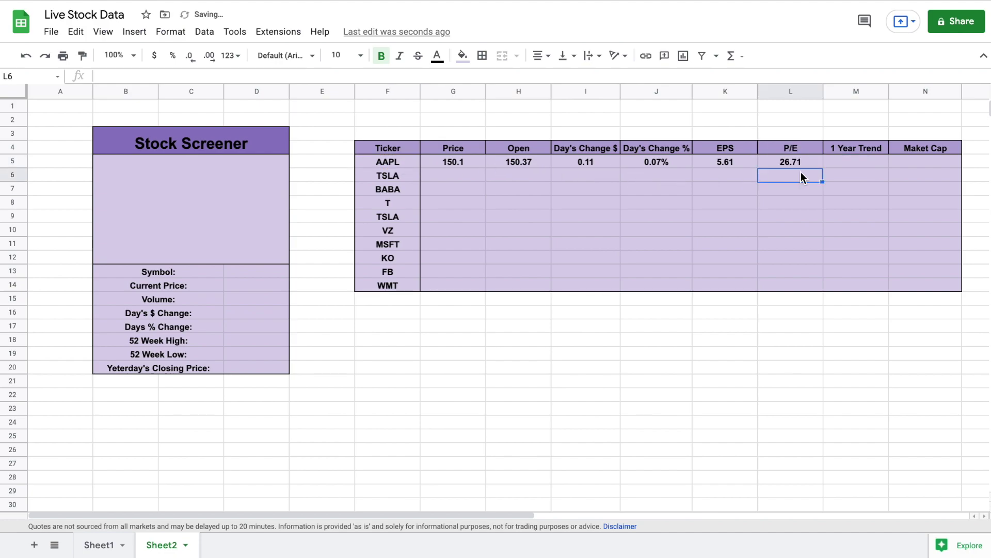
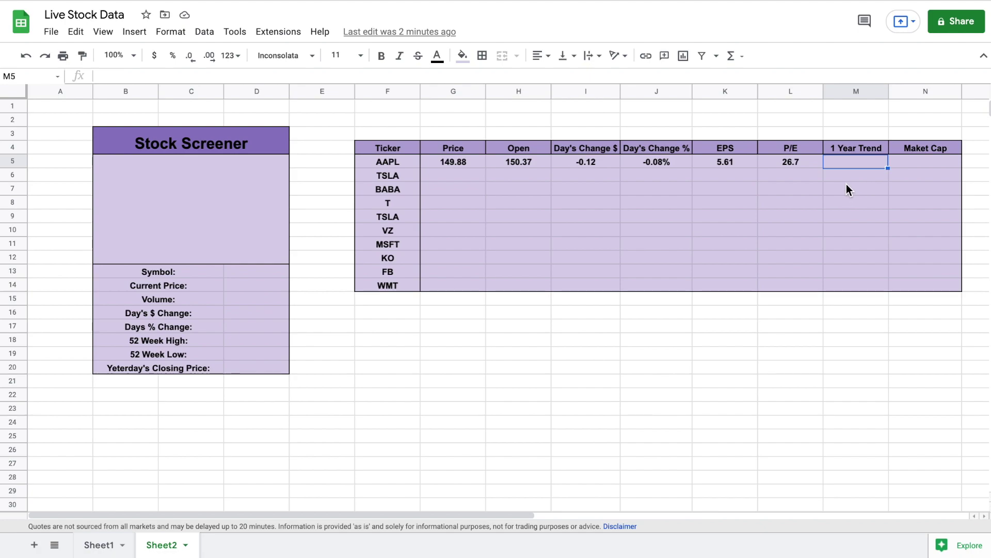
Step: Enter the formula =sparkline(googlefinance(F5,"price",today()-364,today())) in M5 to chart AAPL's one-year price trend
type("=")
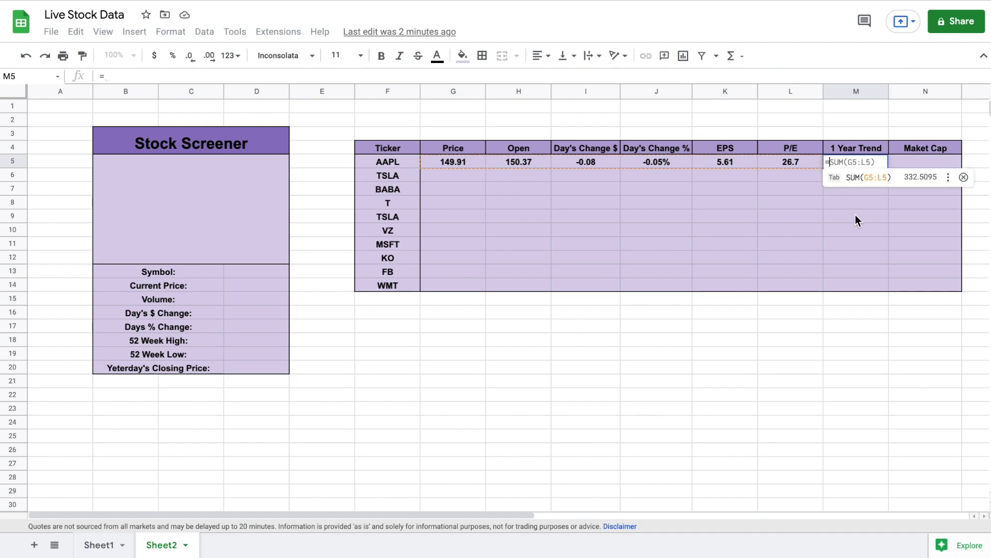
type("sp")
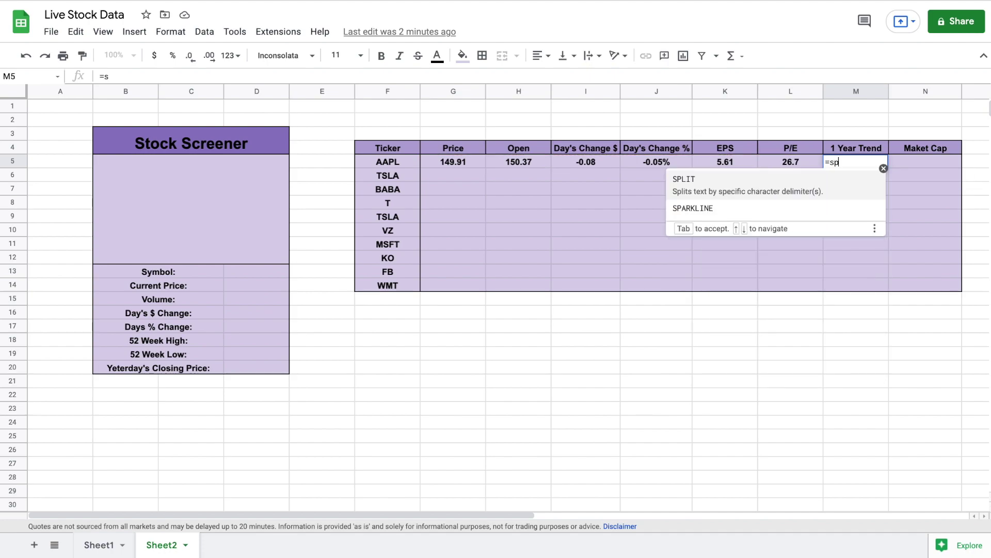
type("arkline")
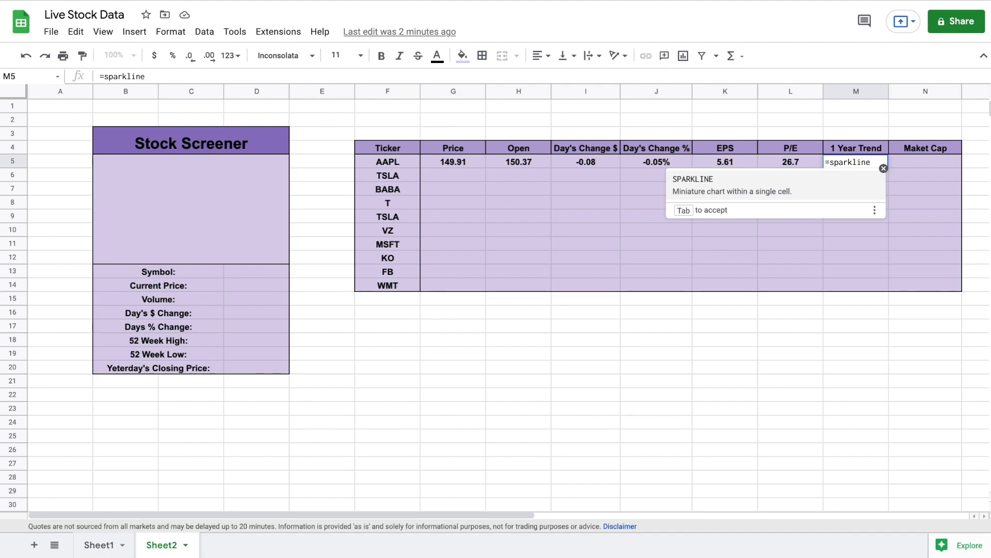
type("(")
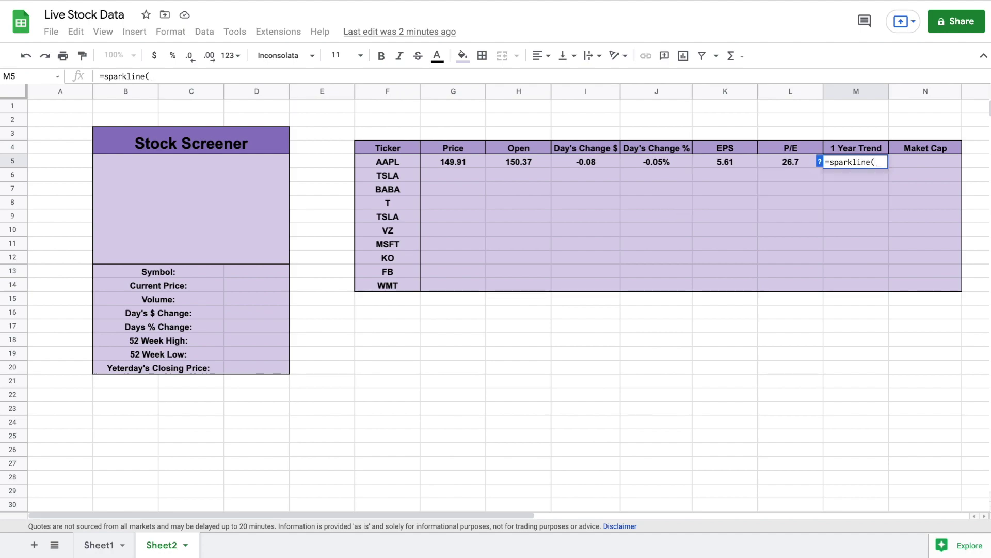
type("googlefinance")
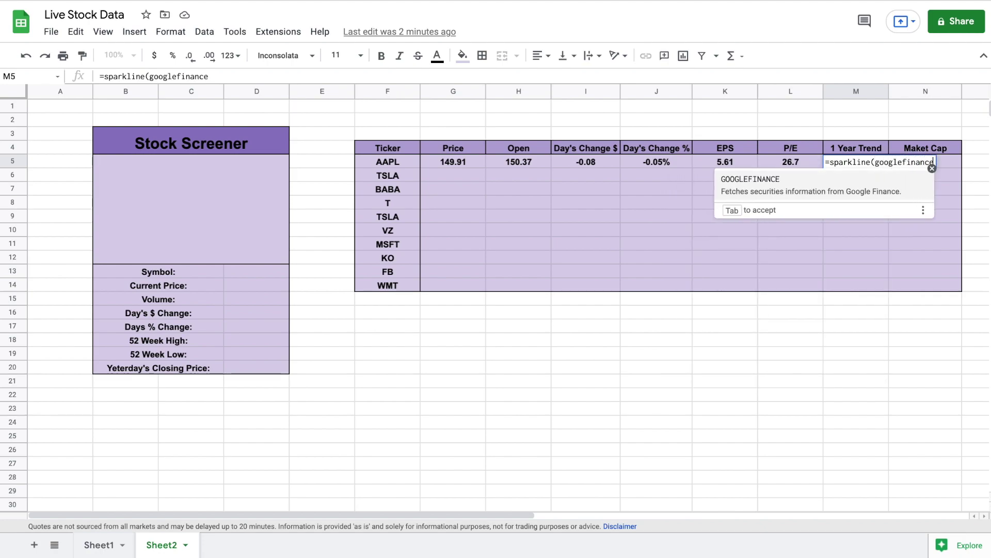
type("(")
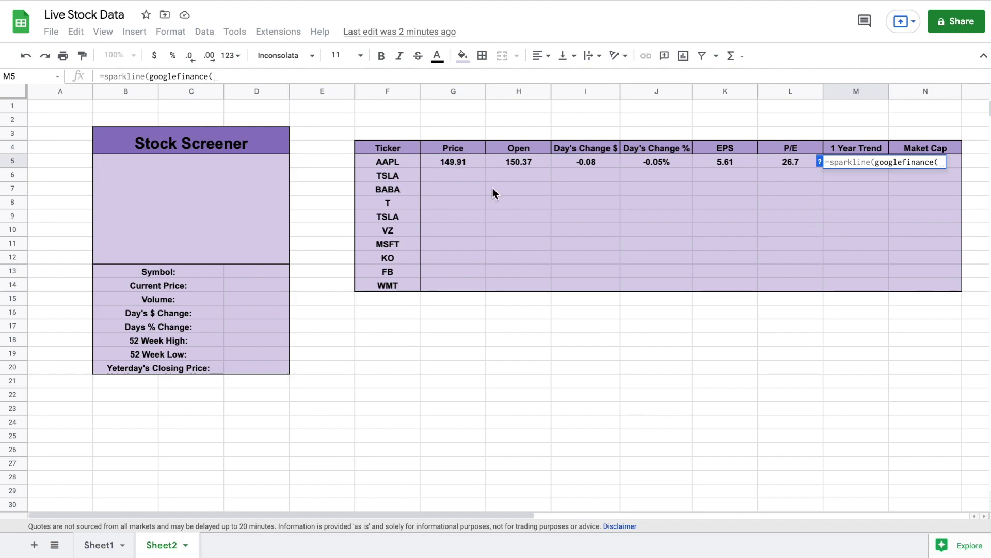
left_click(403, 163)
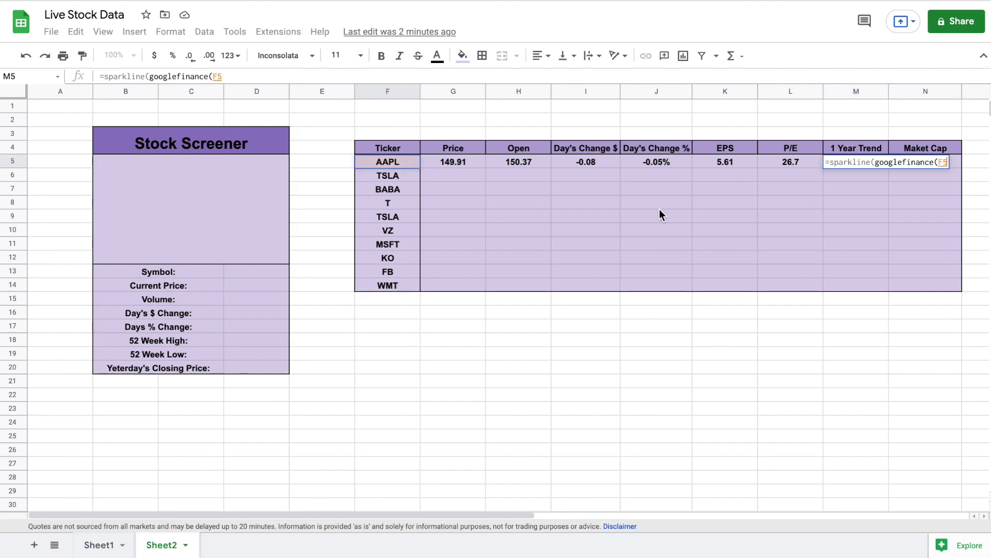
type(",")
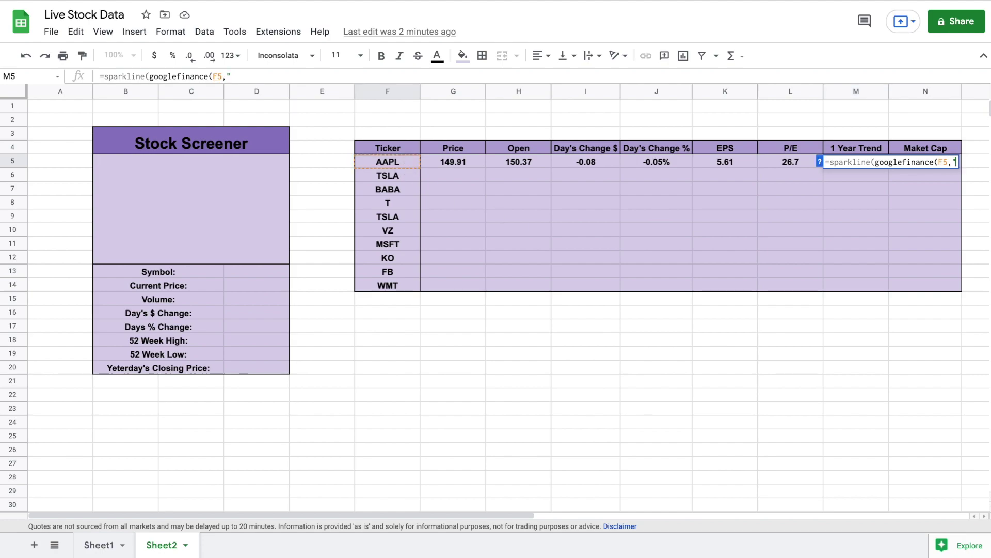
type("\"price")
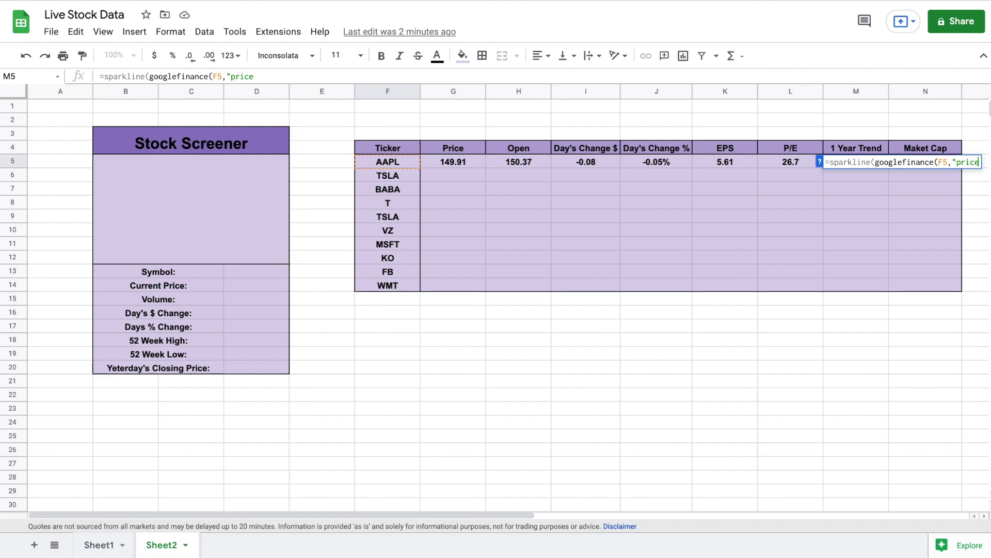
type("\",")
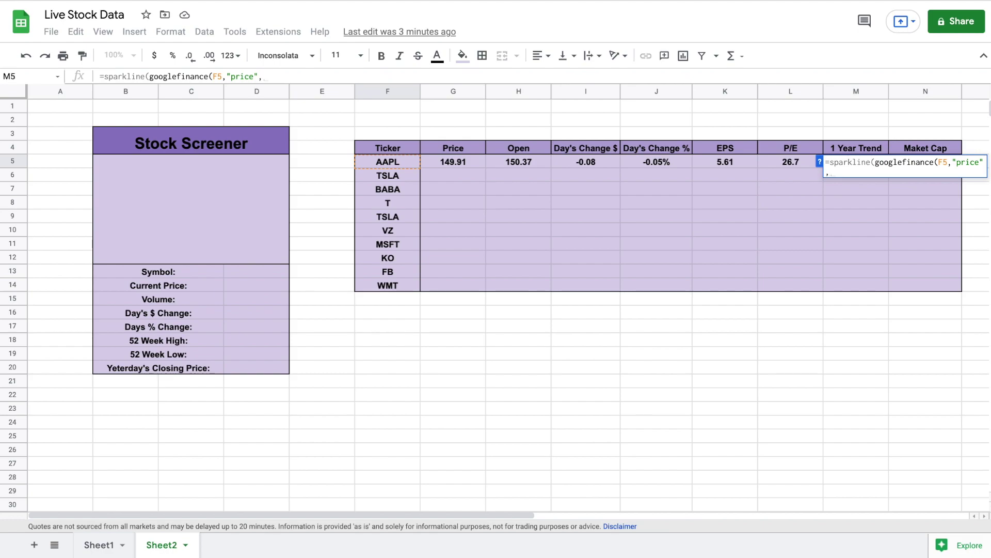
type("to")
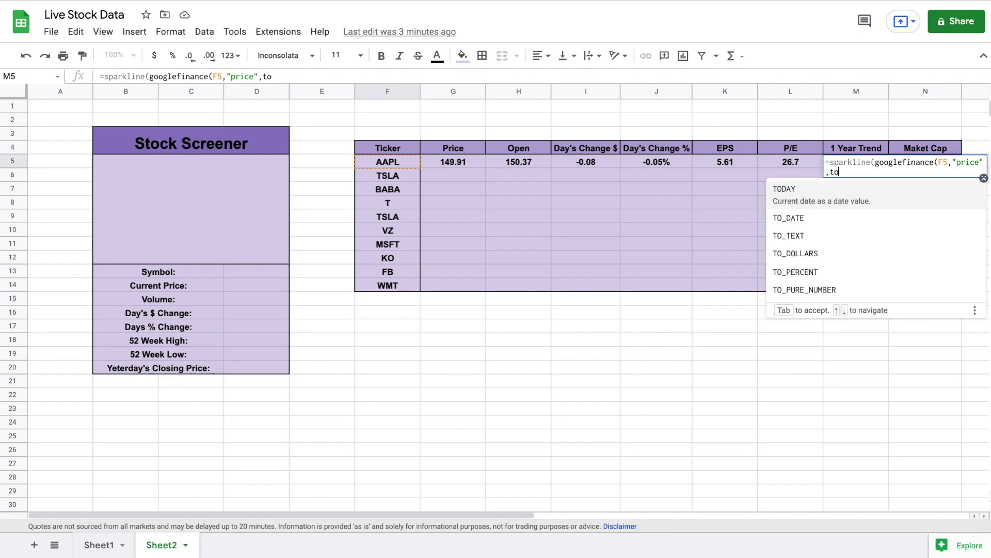
type("day()")
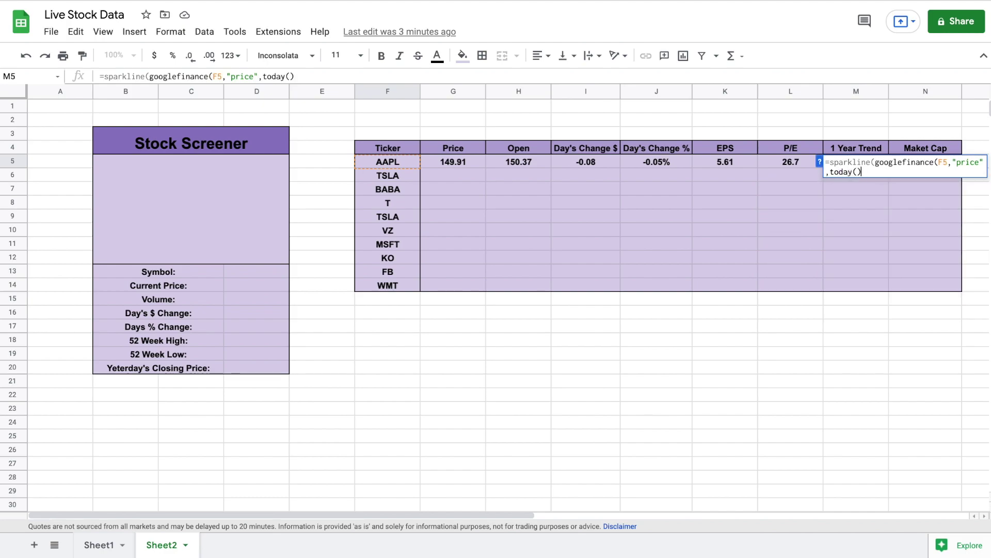
type("-364")
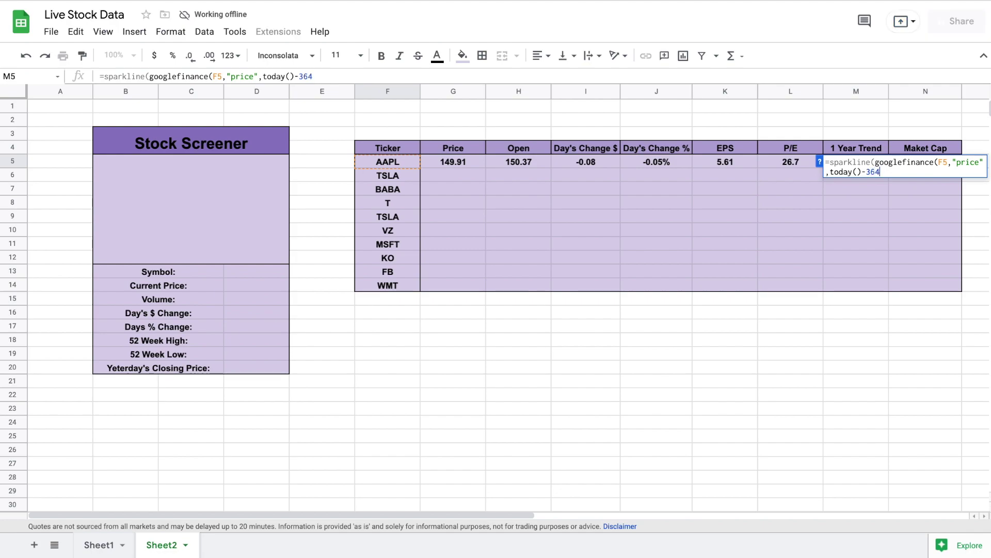
type(",t")
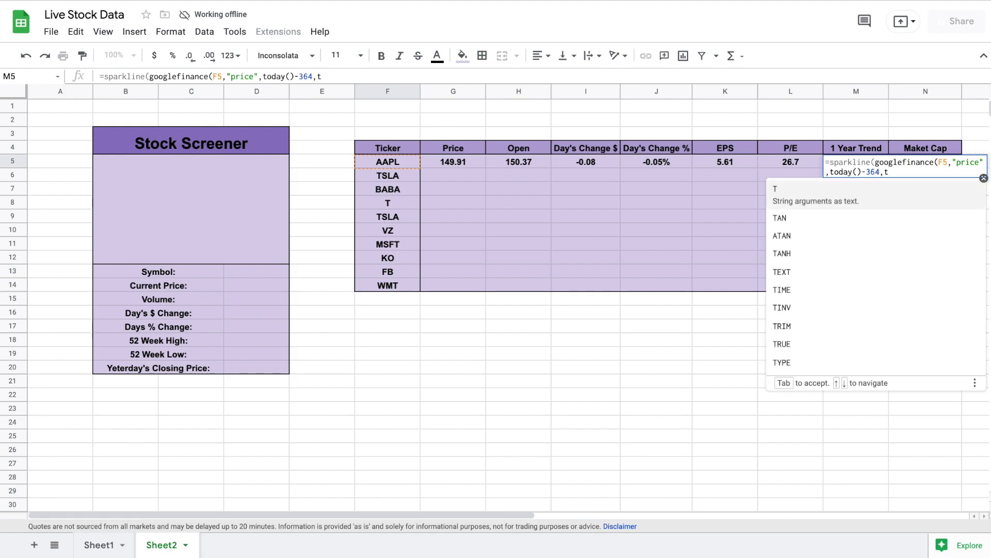
type("oday(")
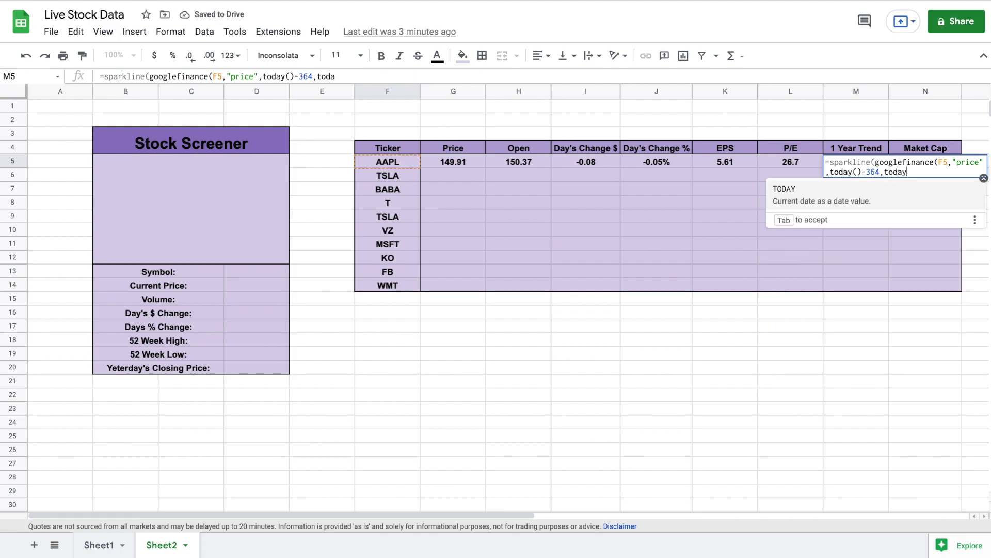
type(")")
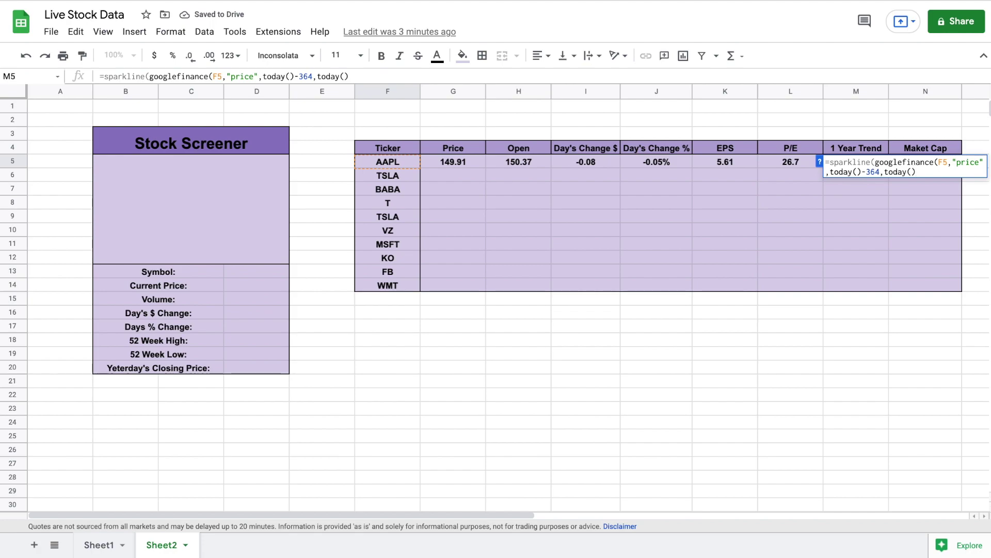
type("))")
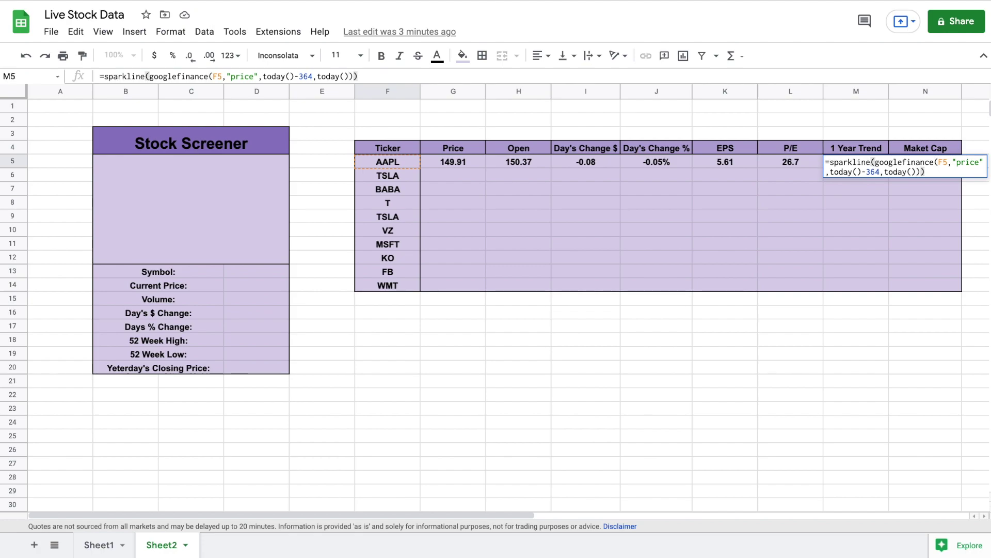
key("Return")
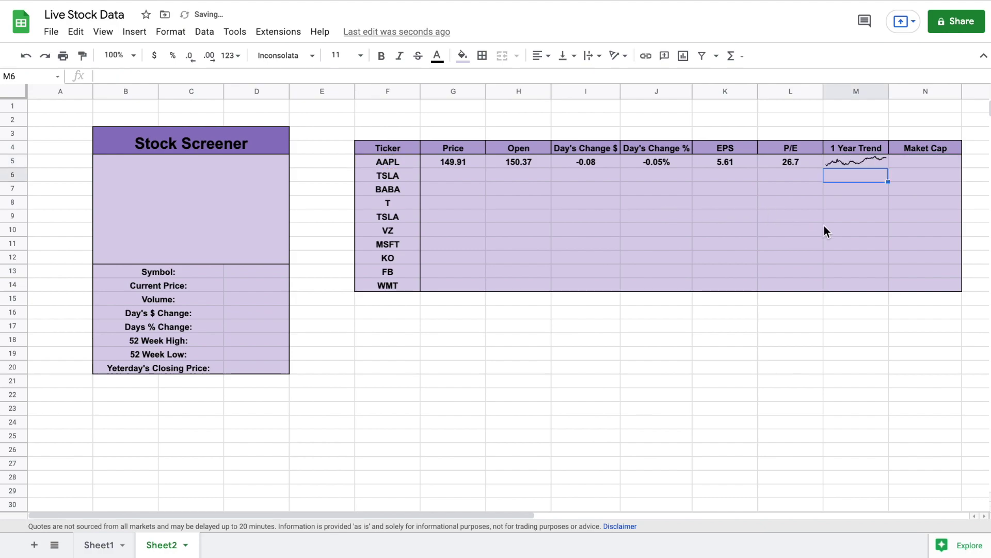
left_click(834, 163)
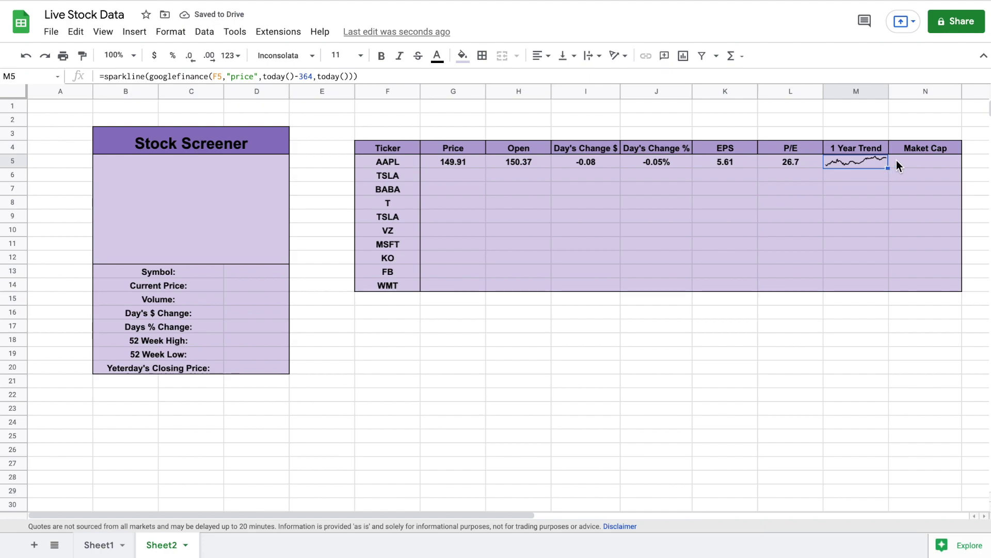
Step: Enter the formula =GOOGLEFINANCE(F5,"marketcap") in N5 to fetch AAPL's market capitalization
left_click(929, 163)
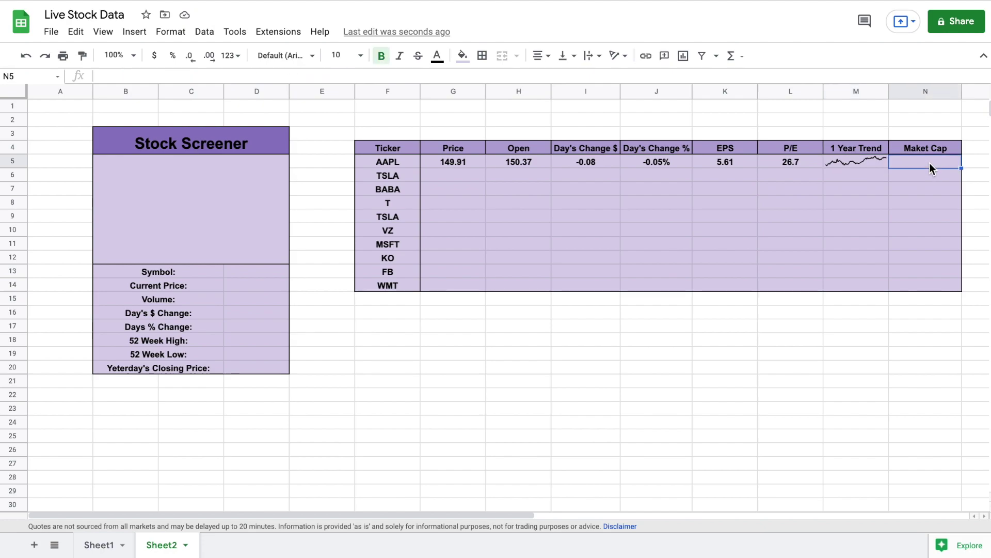
type("=goo")
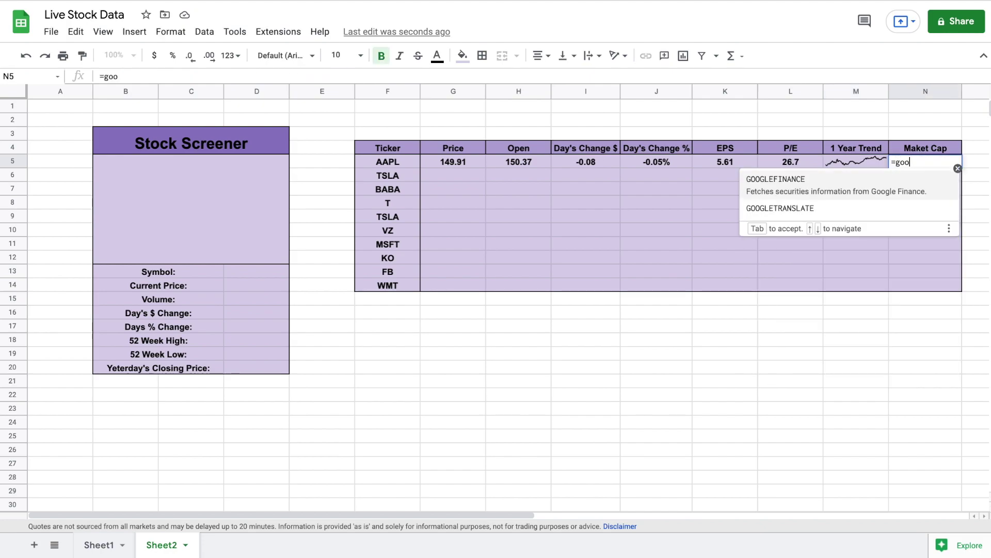
left_click(915, 182)
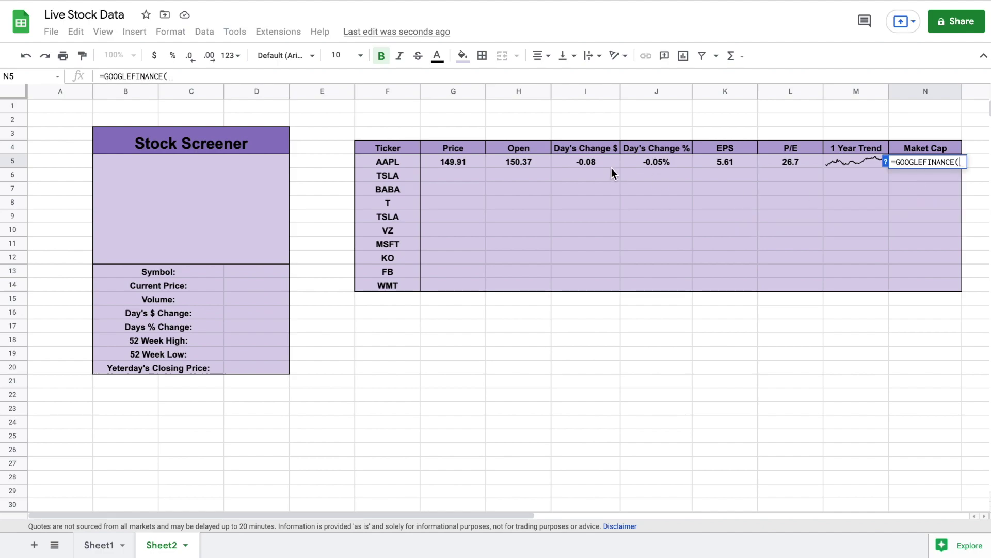
left_click(401, 163)
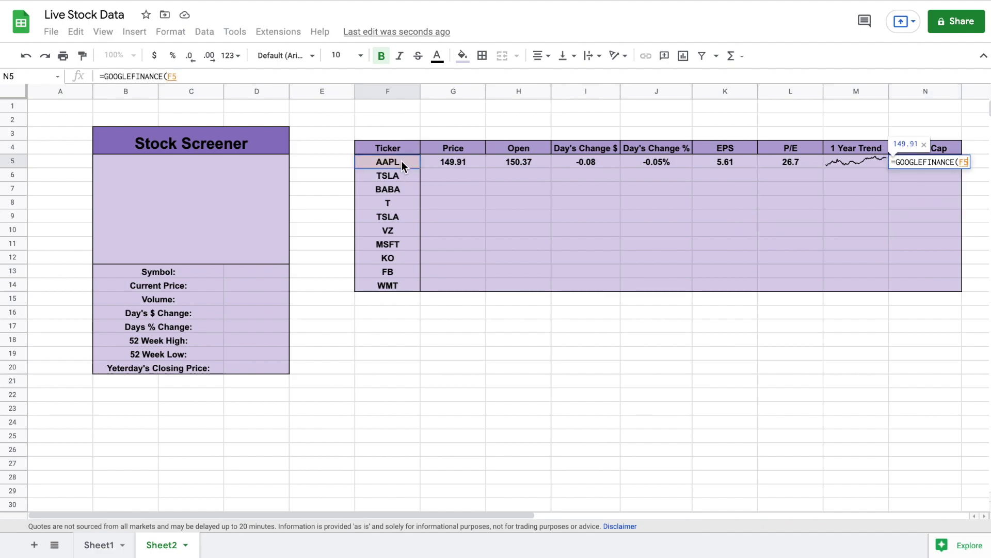
type(",")
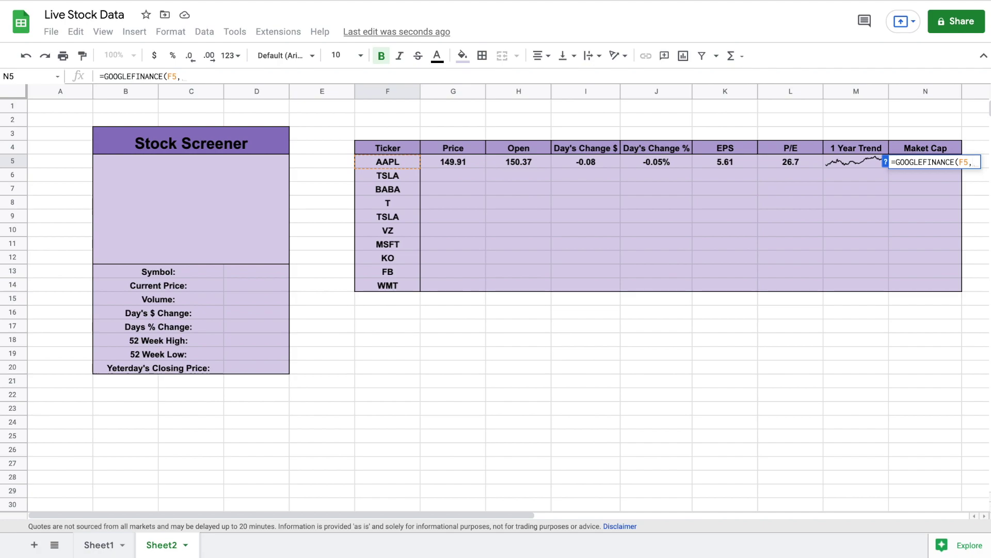
type("\"ma")
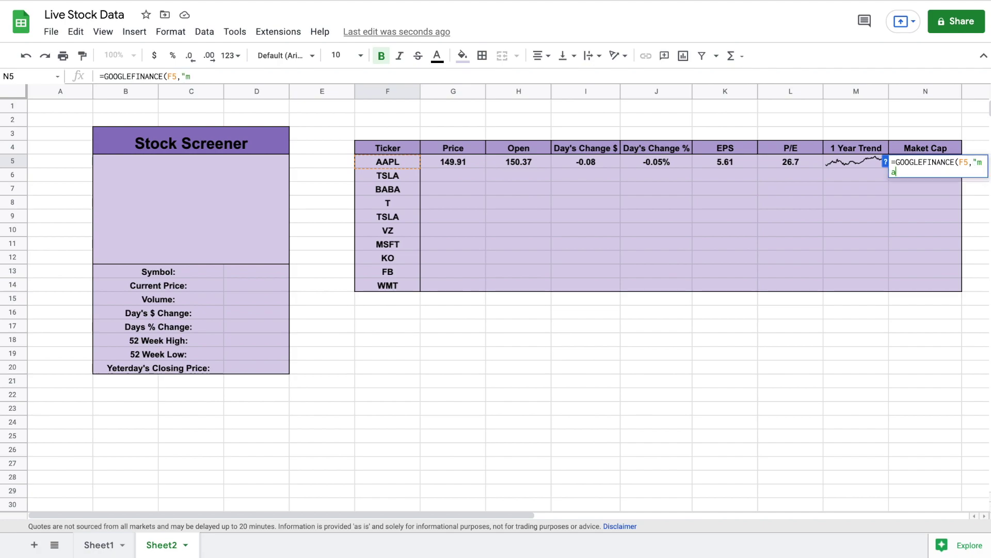
type("rketcap")
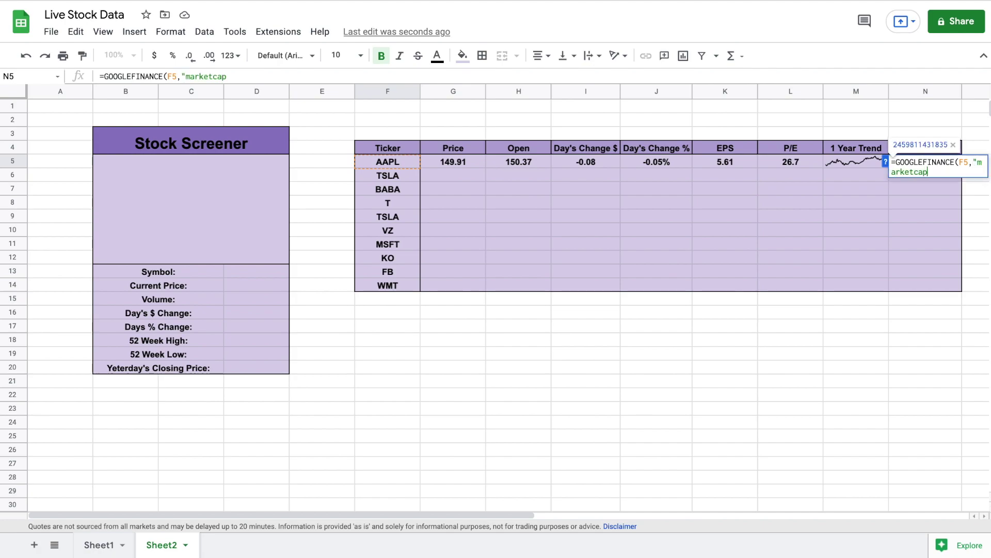
type("\")")
key("Return")
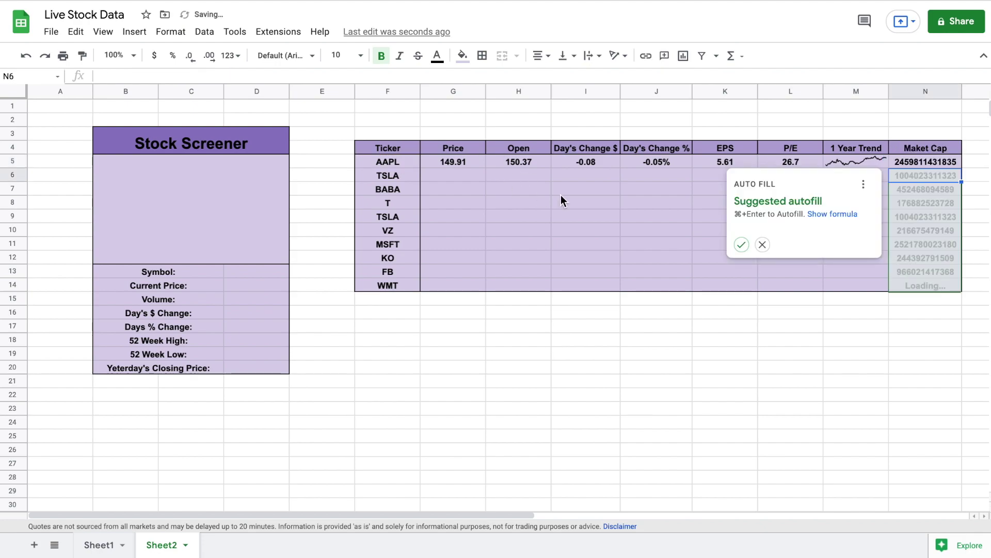
Step: Reject the suggested autofill and fill the formulas in G5:N5 down through row 14 for all remaining tickers
left_click(762, 245)
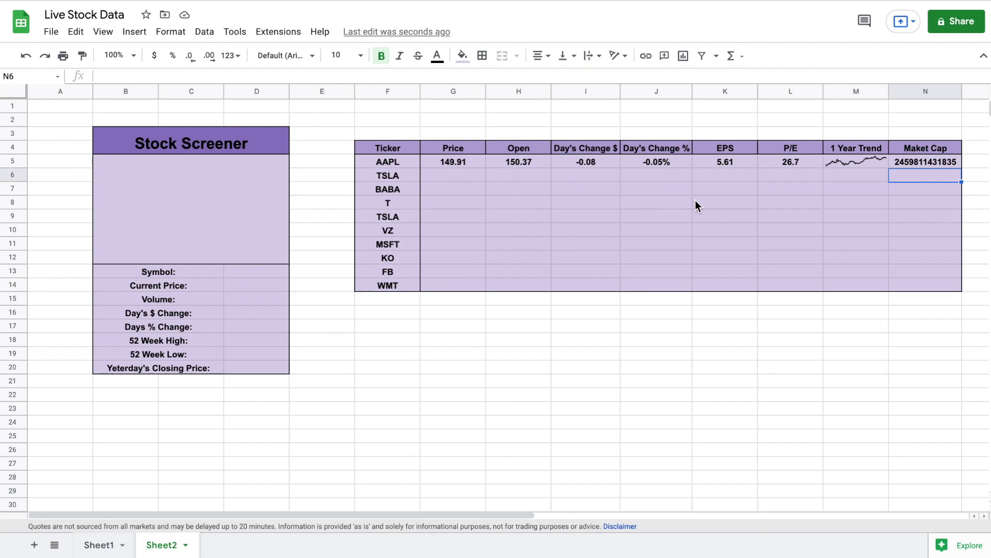
left_click_drag(453, 160, 941, 167)
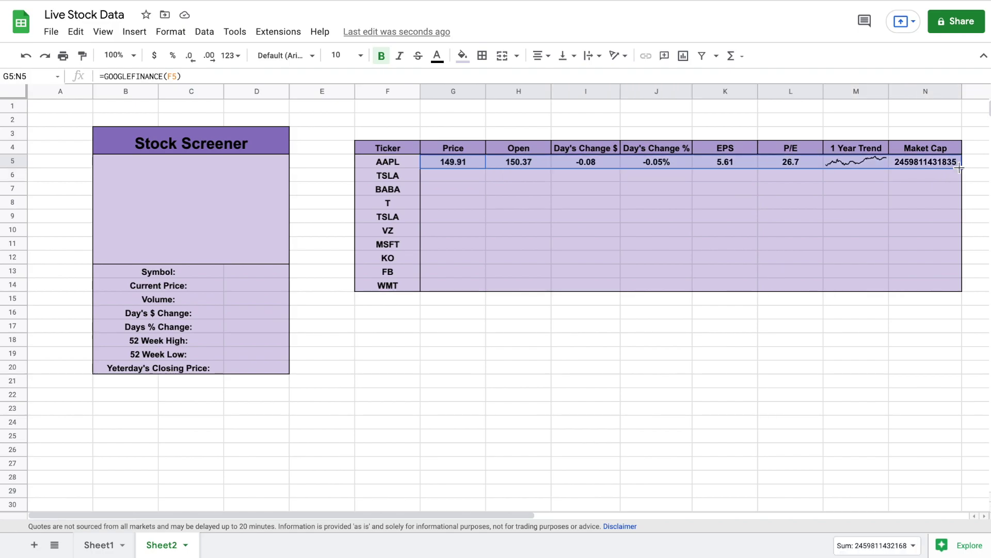
left_click_drag(960, 178, 938, 283)
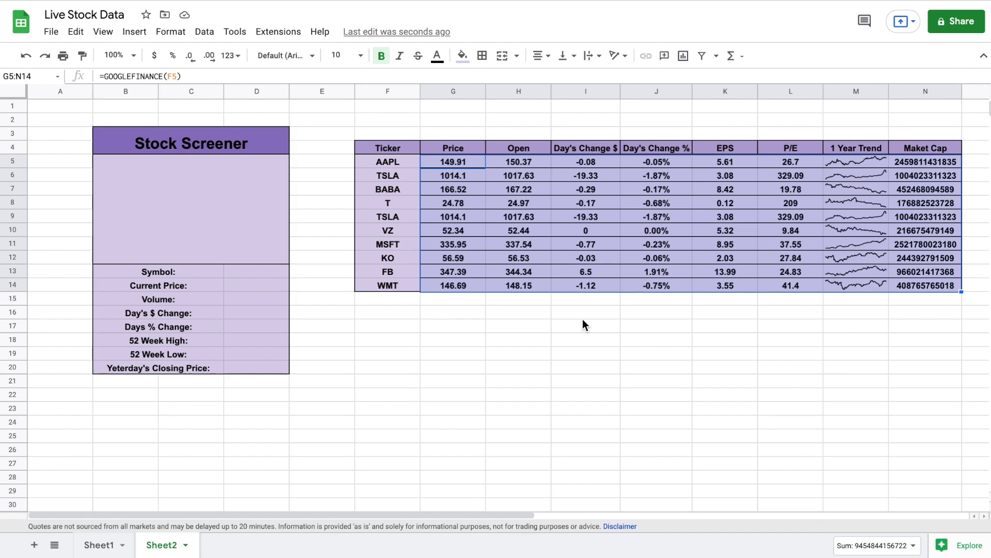
Step: Replace the AAPL ticker in F5 with KR to test that the row's formulas follow the ticker
left_click(396, 161)
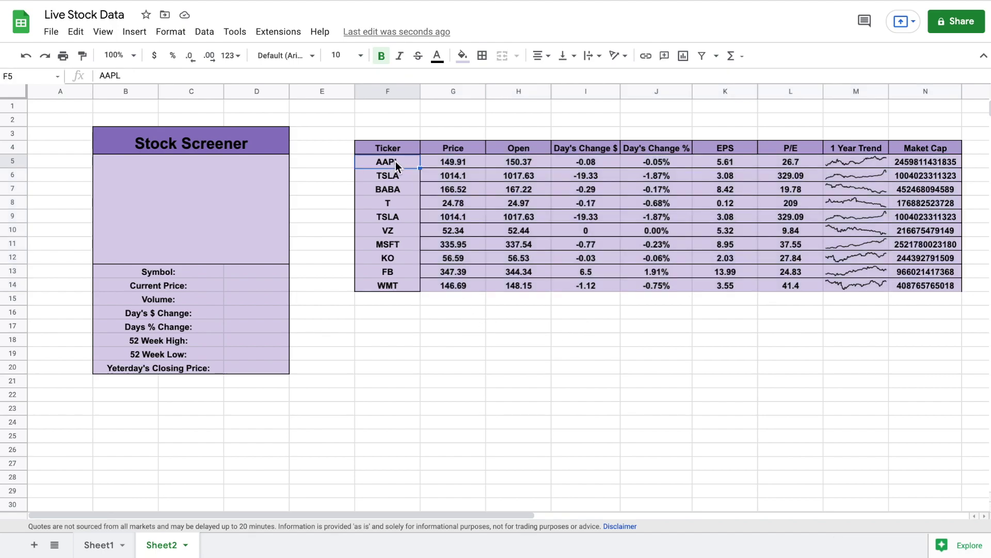
key("Delete")
type("KR")
key("Return")
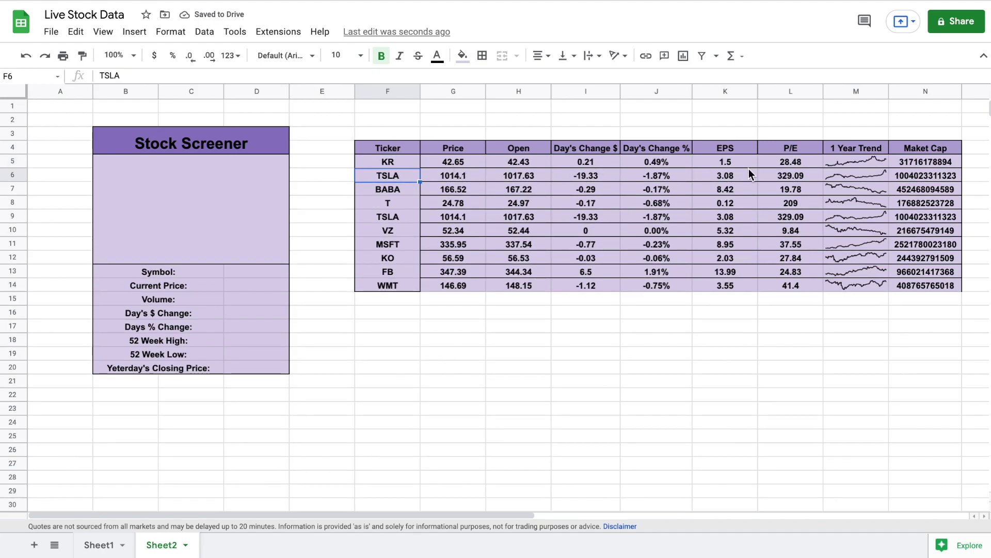
key("Up")
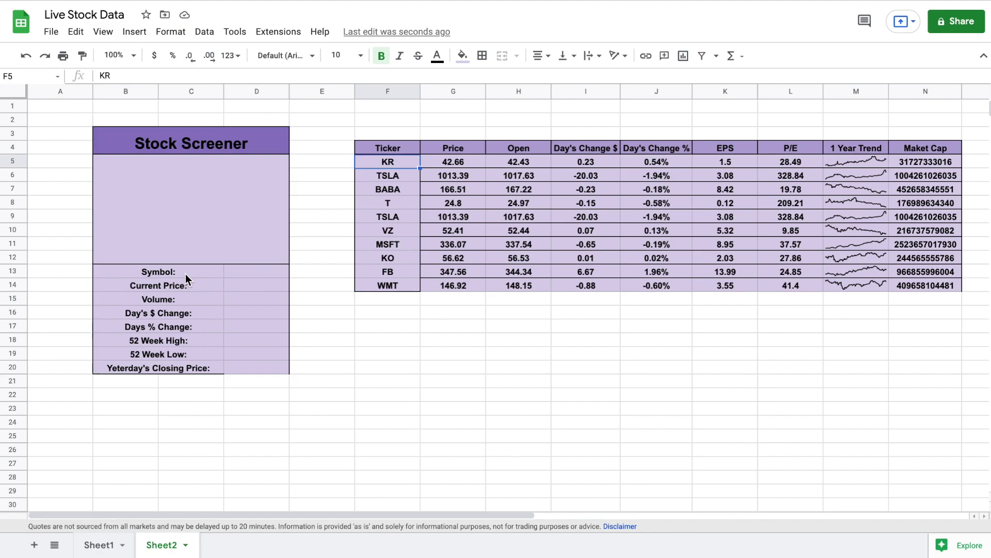
Step: Enter TSLA as the Stock Screener's symbol in D13
left_click(251, 272)
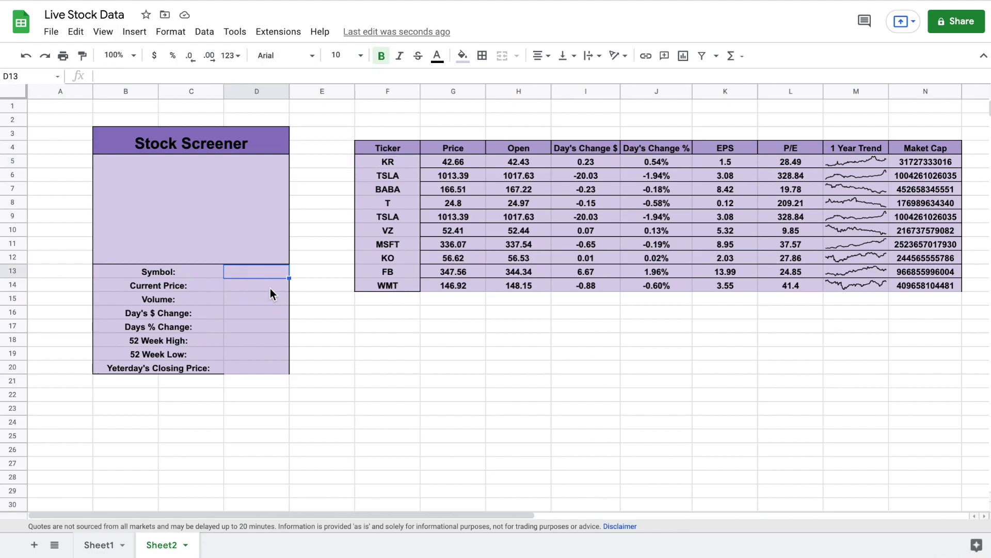
type("TSLA")
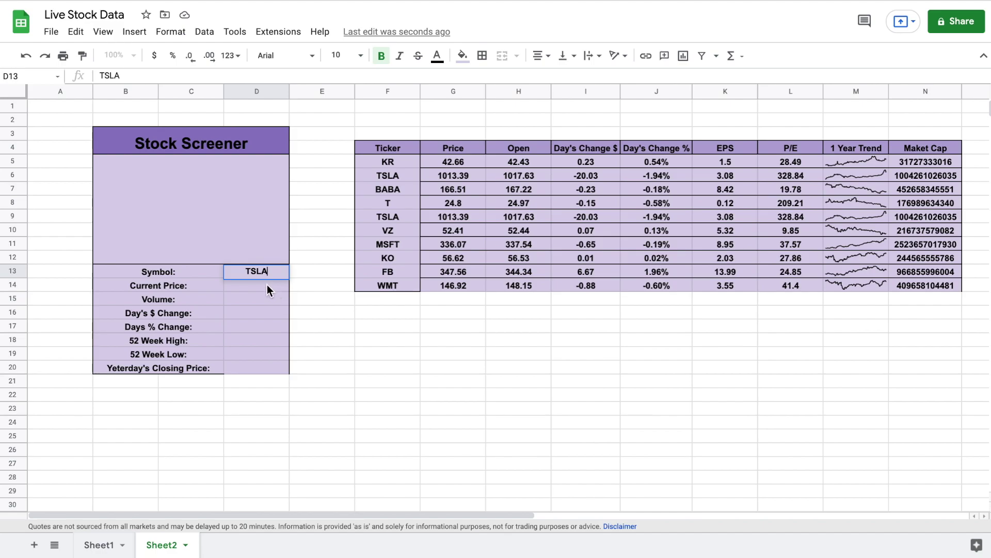
key("Return")
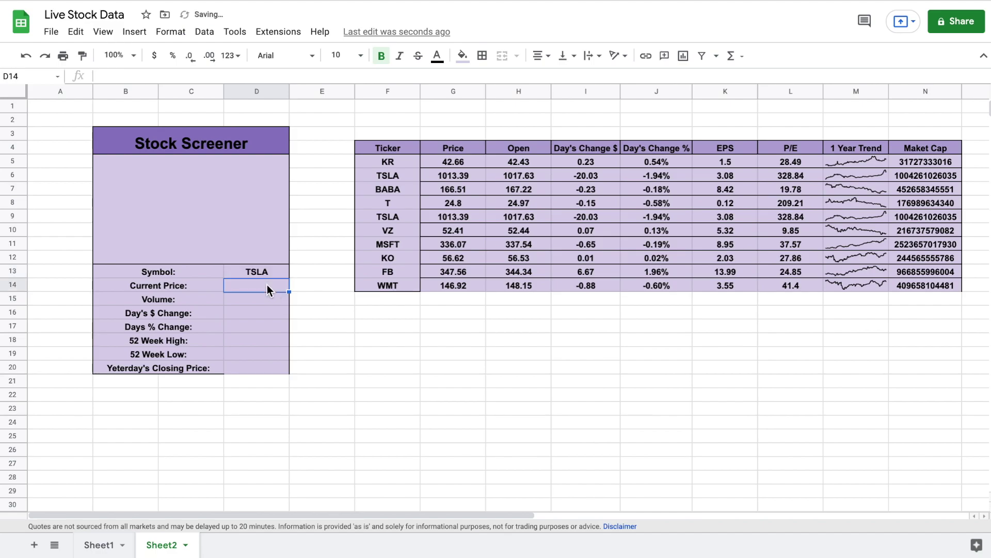
Step: Enter the formula =GOOGLEFINANCE(D13) in D14 to fetch the screener symbol's current price
type("=goo")
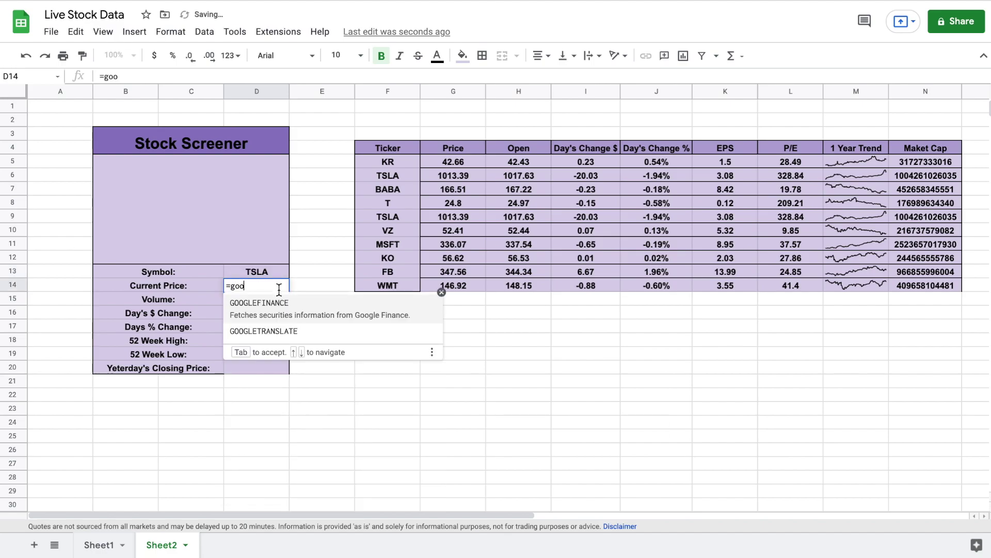
left_click(303, 309)
left_click(272, 271)
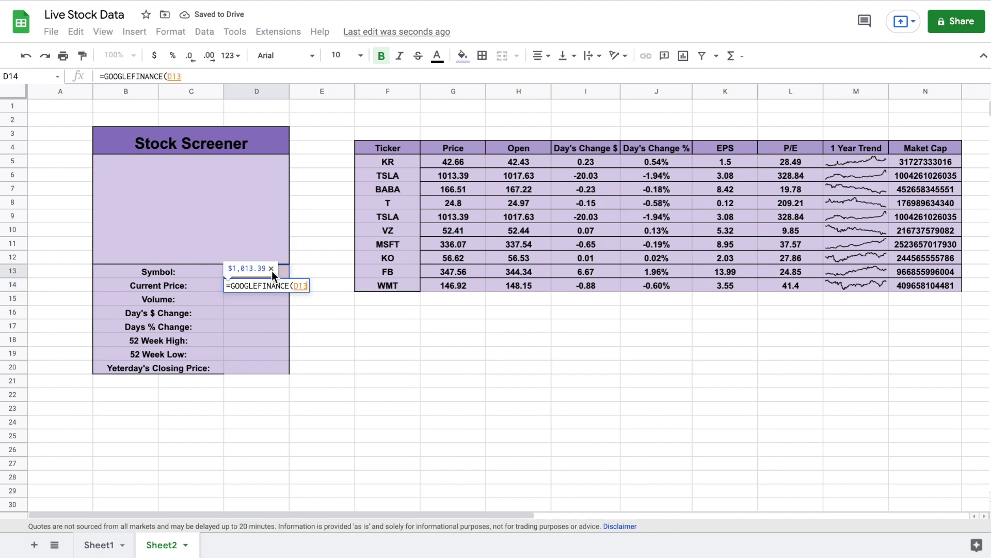
key("Return")
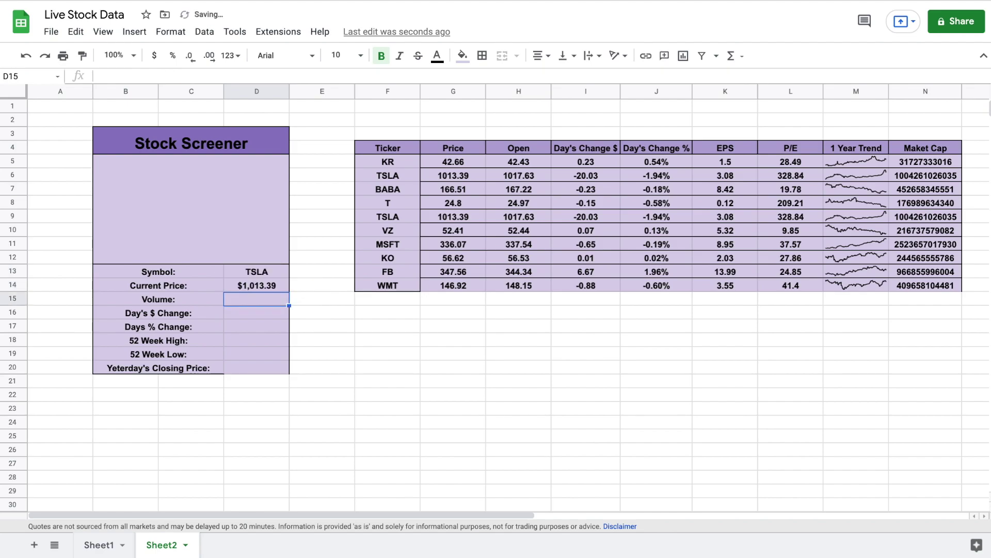
Step: Enter the formula =GOOGLEFINANCE(D13,"volume") in D15 to fetch the trading volume, and reject the suggested autofill
type("=GOOGLEFINANCE(")
left_click(252, 318)
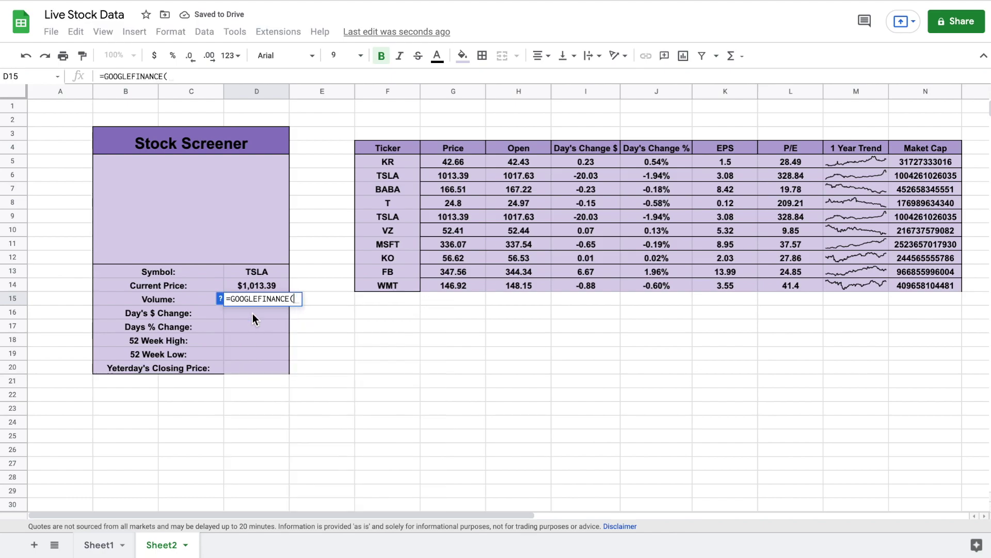
left_click(267, 267)
type(",")
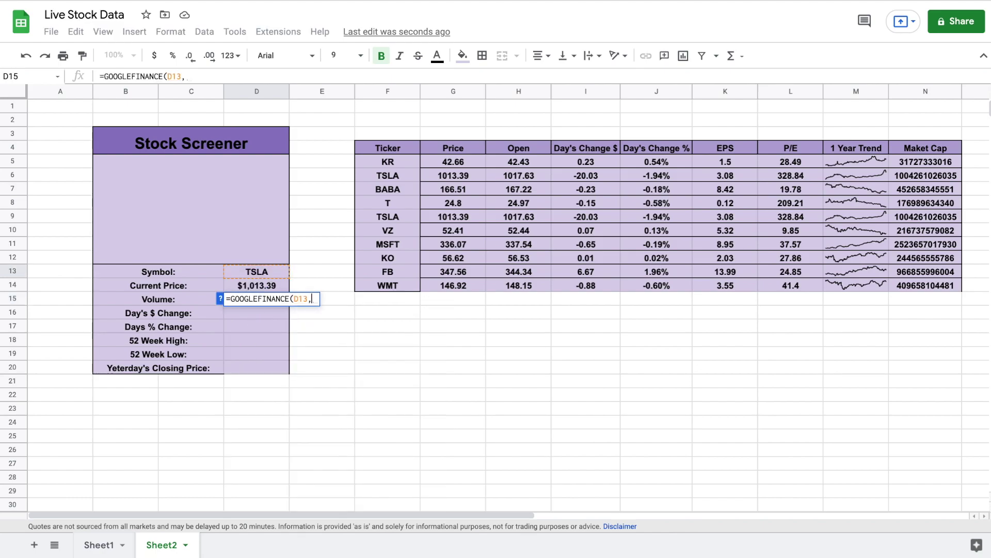
type("\"volume\")")
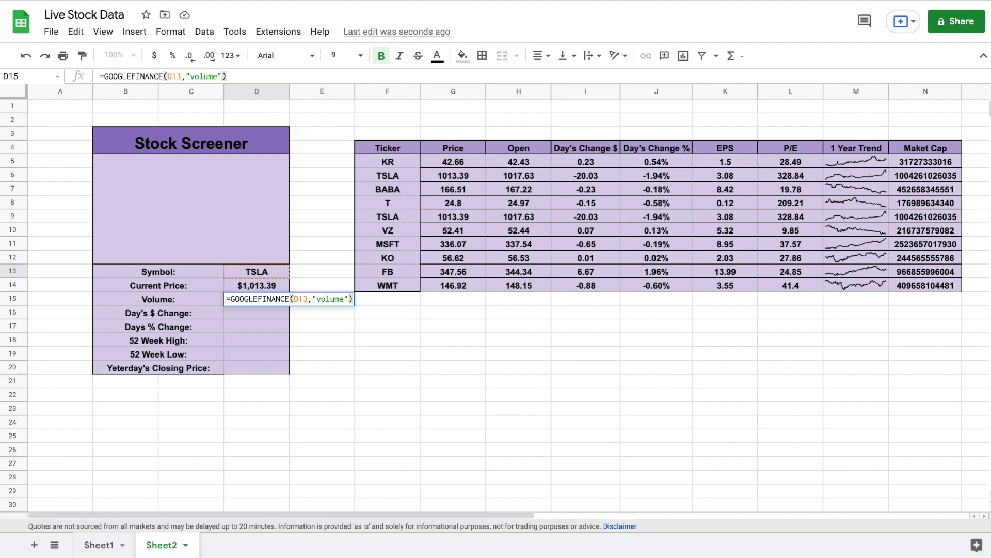
key("Return")
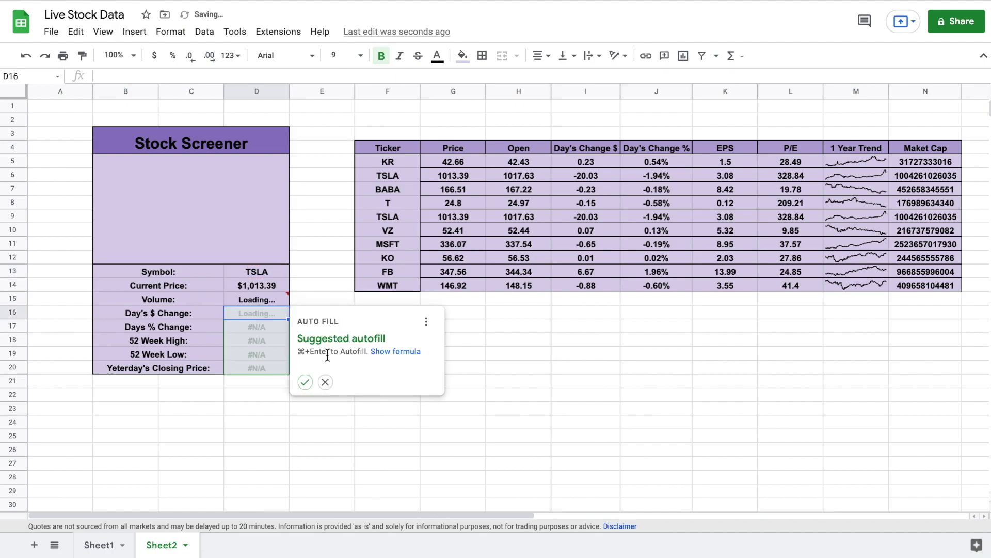
left_click(329, 385)
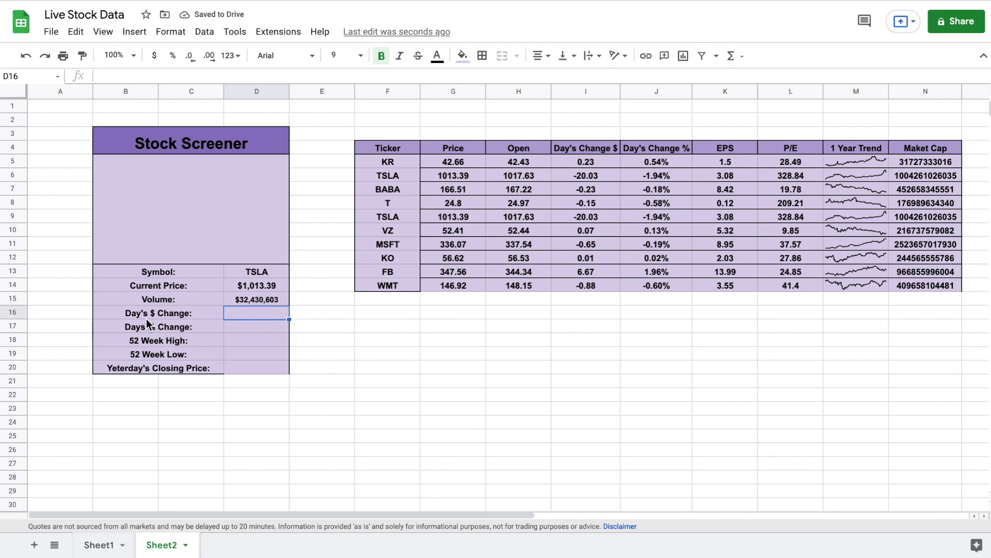
Step: Enter the formula =GOOGLEFINANCE(D13,"change") in D16 to fetch the day's dollar change
type("=GOOGLEFINANCE(")
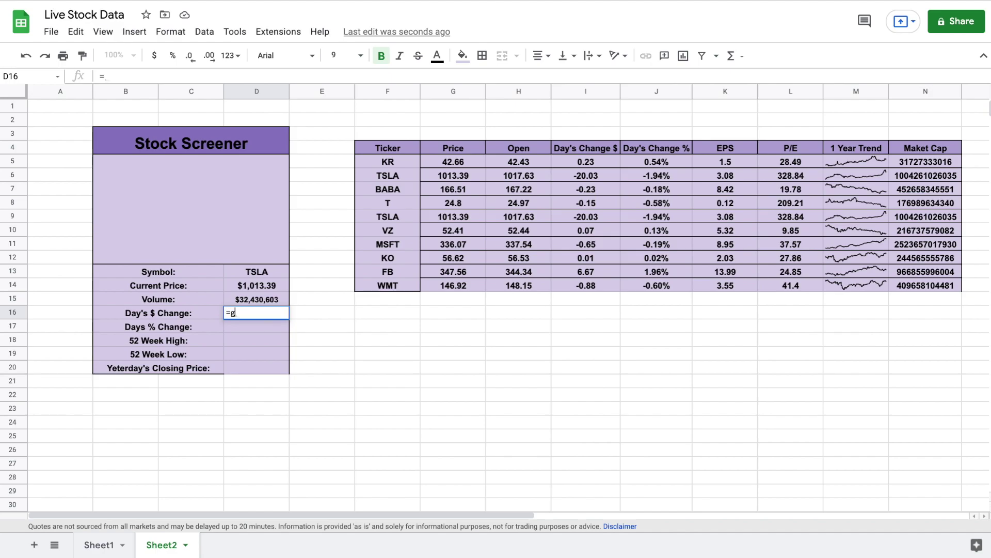
left_click(275, 274)
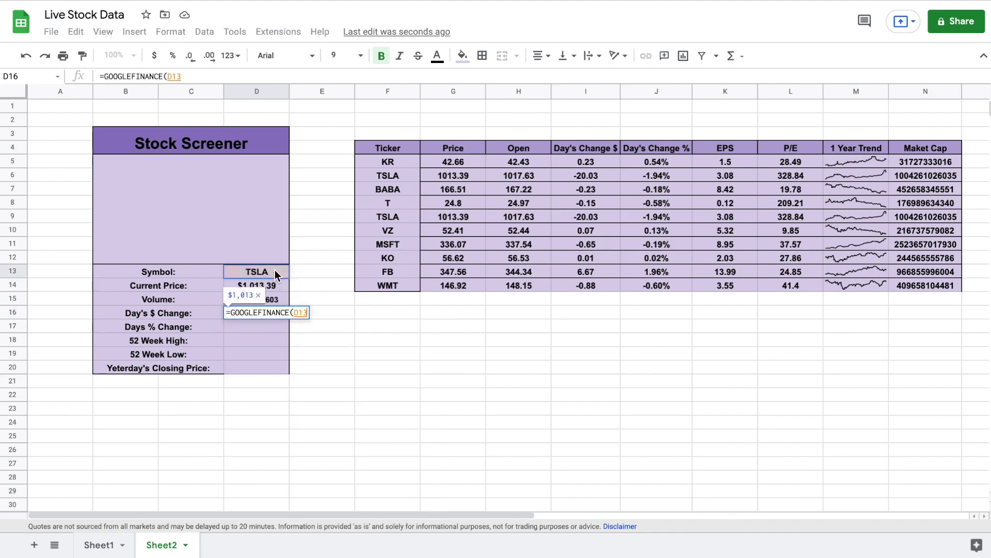
type(",\"change\")")
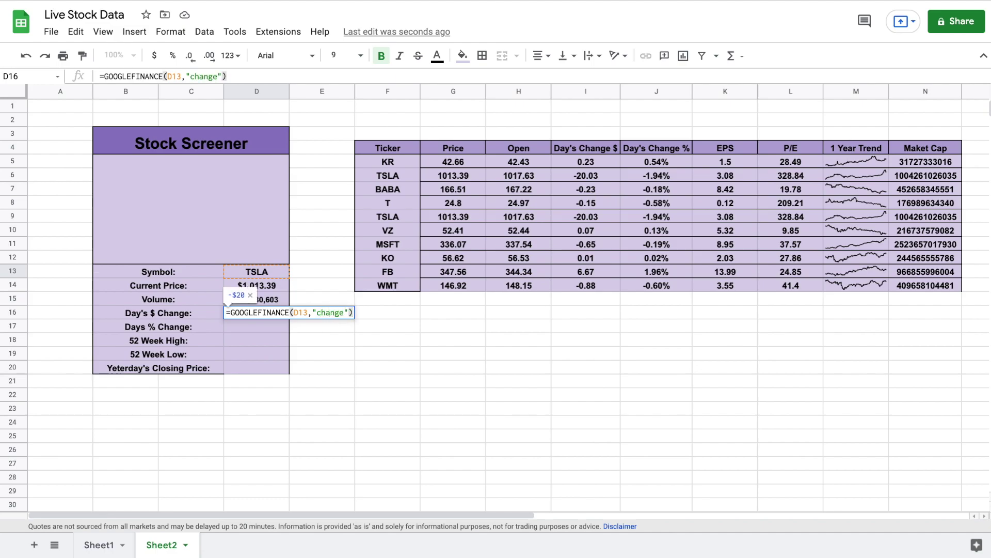
key("Return")
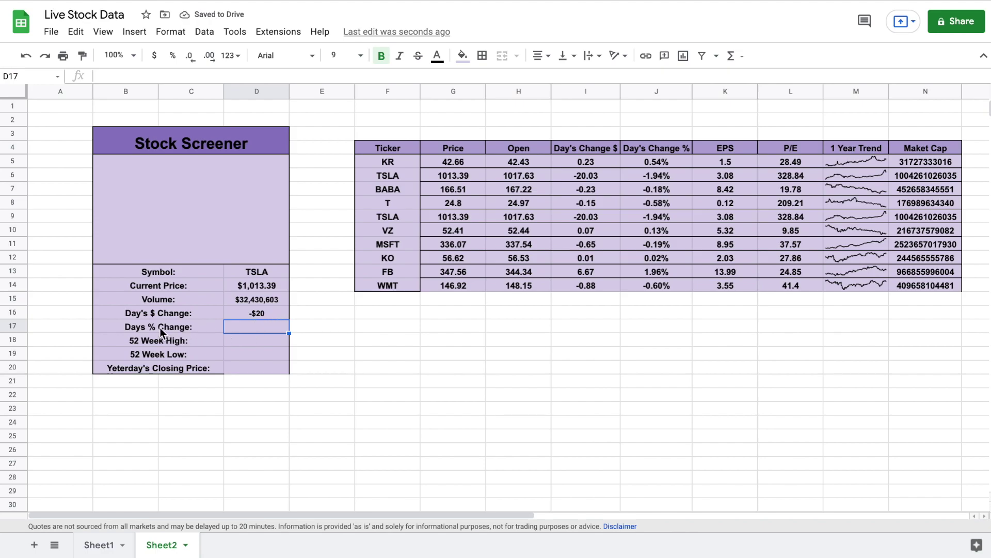
Step: Enter the formula =GOOGLEFINANCE(B5,"changepct")/100 in D17 for the day's percentage change
type("=go")
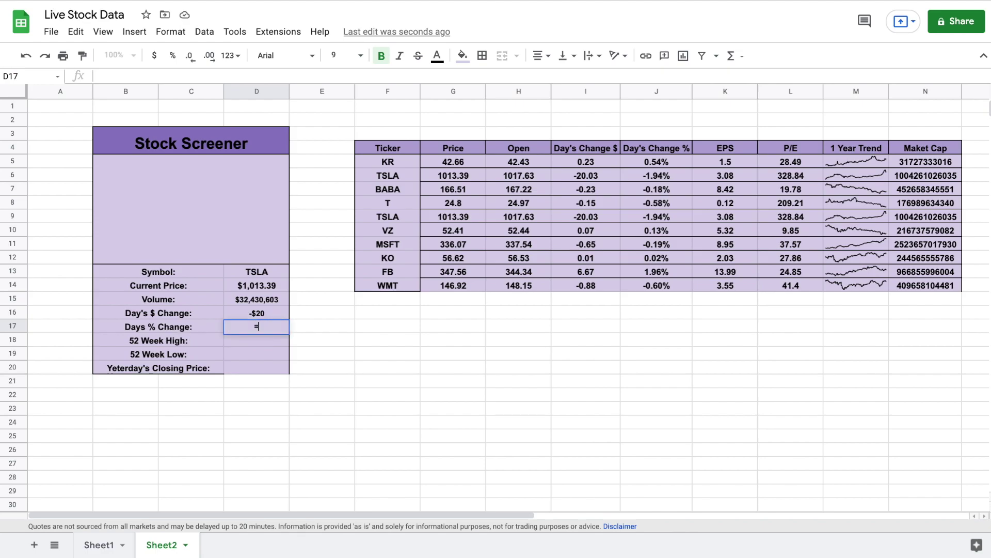
left_click(289, 356)
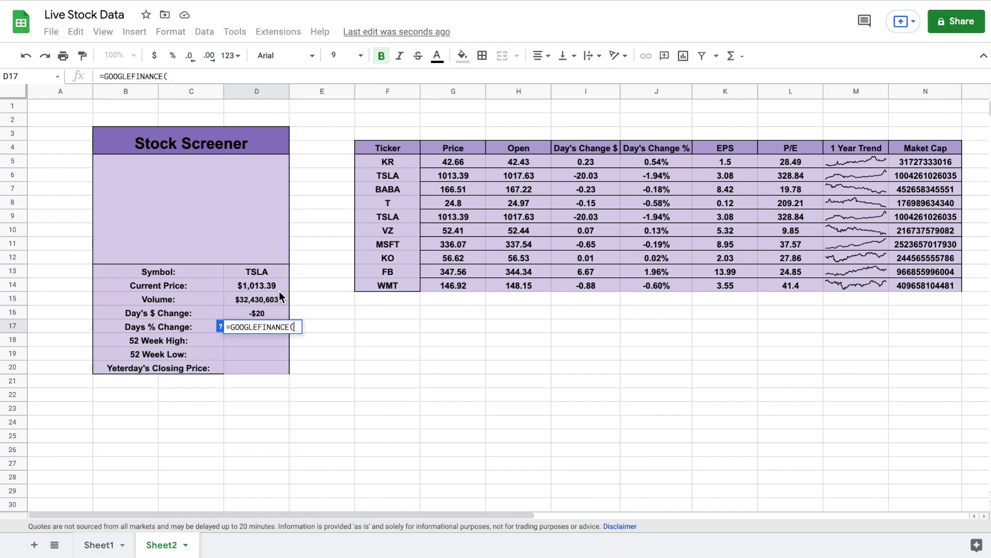
left_click(275, 263)
type(",")
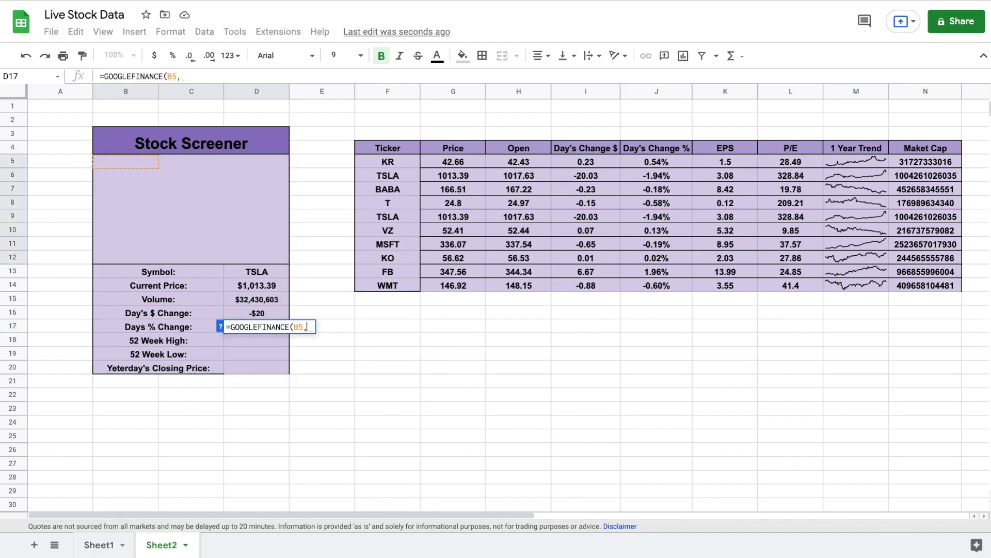
type("\"chnage")
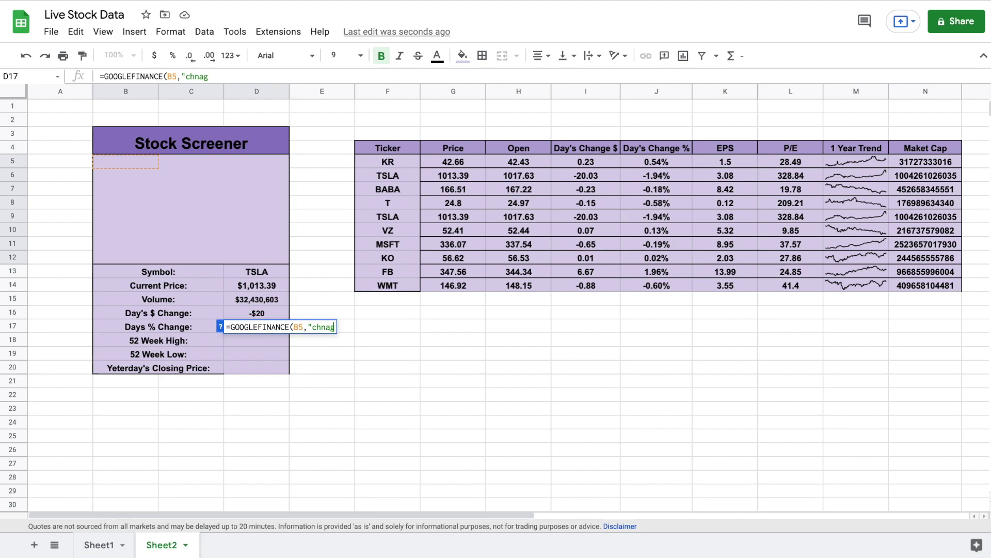
key("BackSpace")
key("BackSpace")
key("BackSpace")
key("BackSpace")
type("ange")
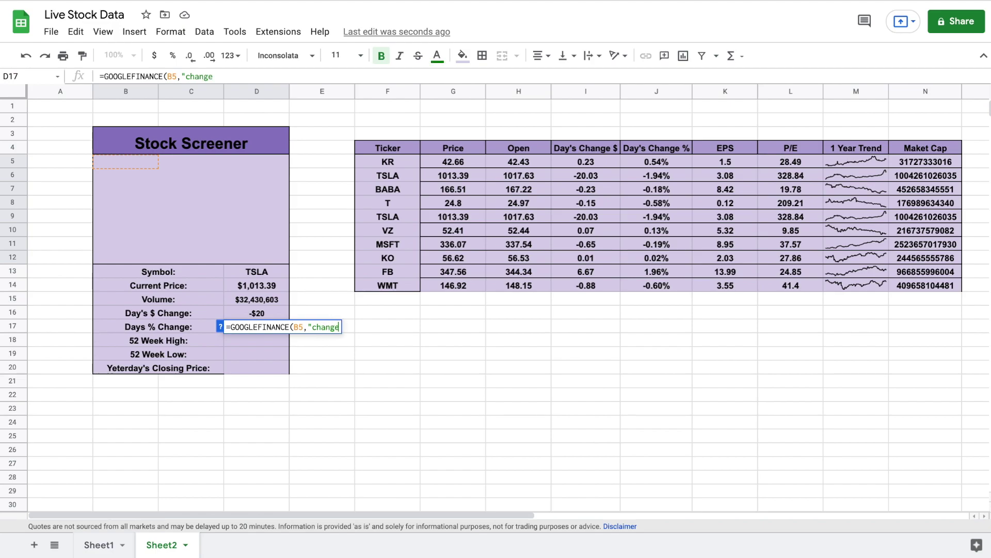
type("pct\")/100")
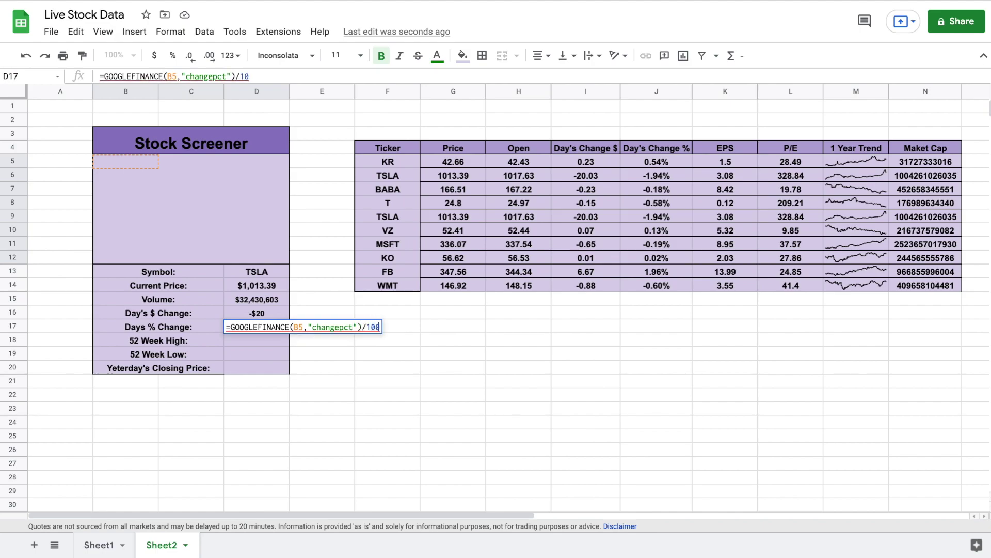
key("Return")
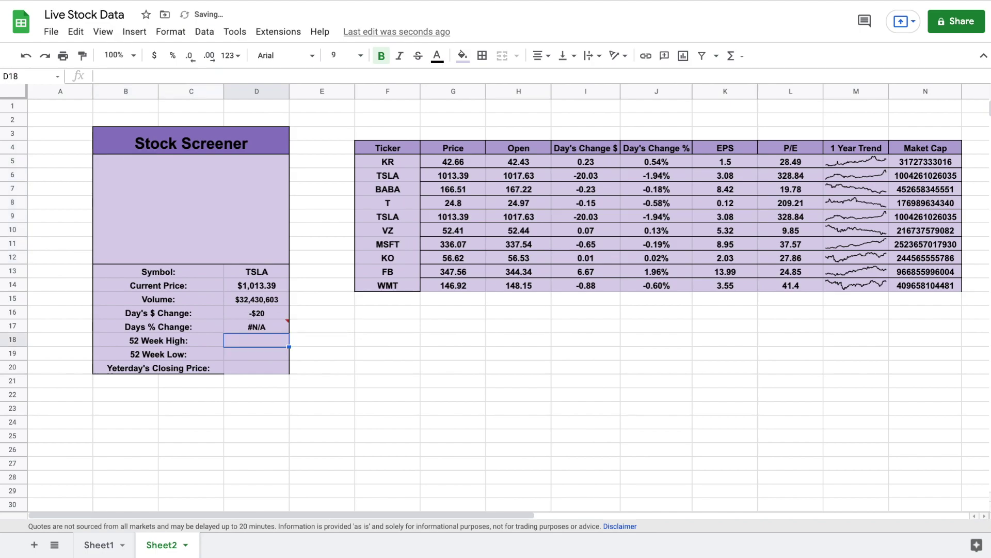
Step: Replace the B5 reference in D17's formula with the symbol cell D13 and format the cell as a percentage
left_click(277, 324)
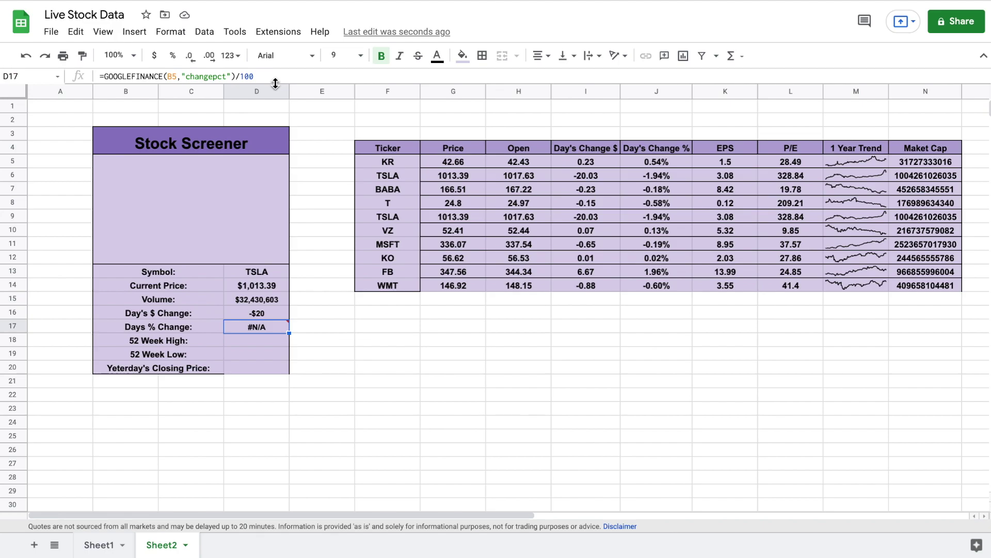
double_click(173, 76)
key("BackSpace")
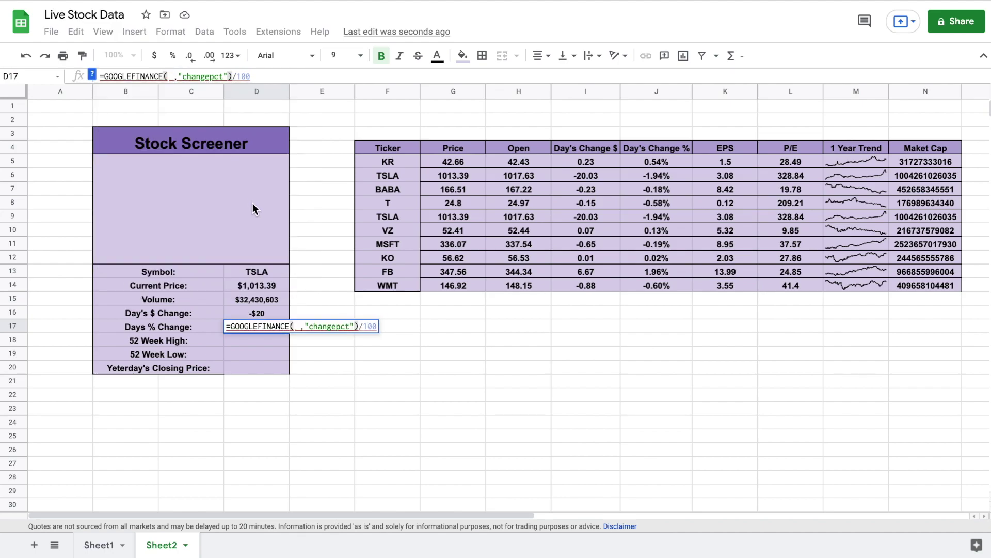
left_click(265, 272)
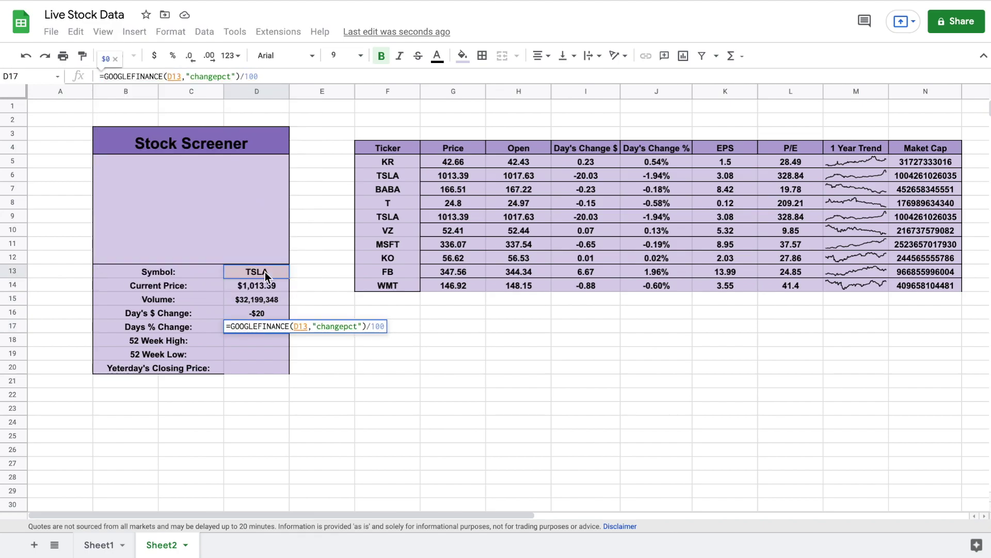
key("Return")
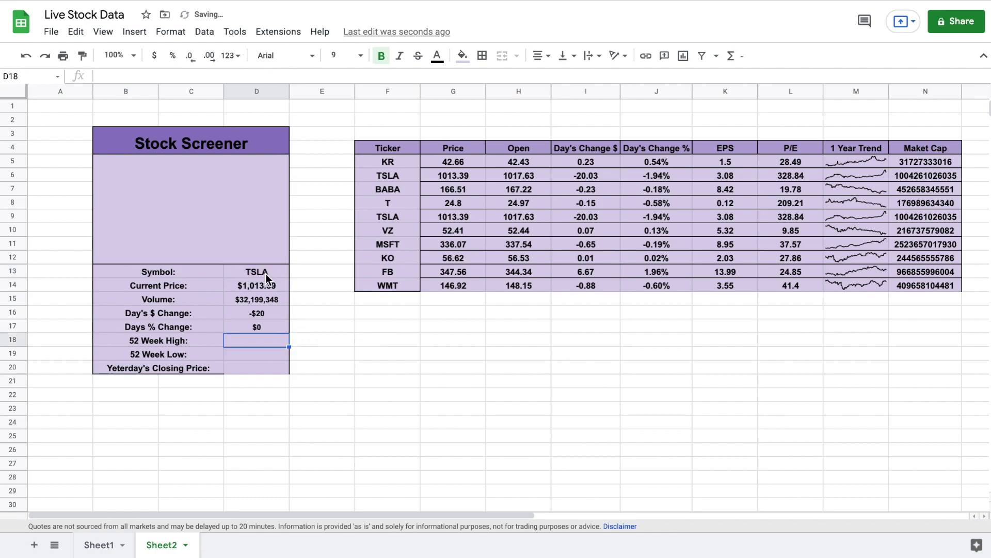
left_click(282, 326)
left_click(172, 55)
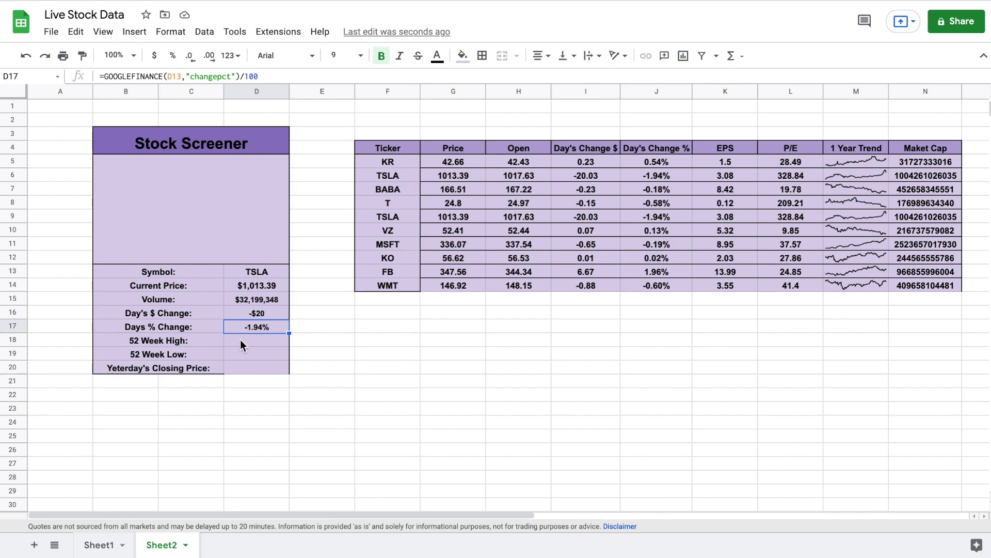
Step: Enter the formula =GOOGLEFINANCE(D13,"high52") in D18 to fetch the 52-week high
left_click(258, 345)
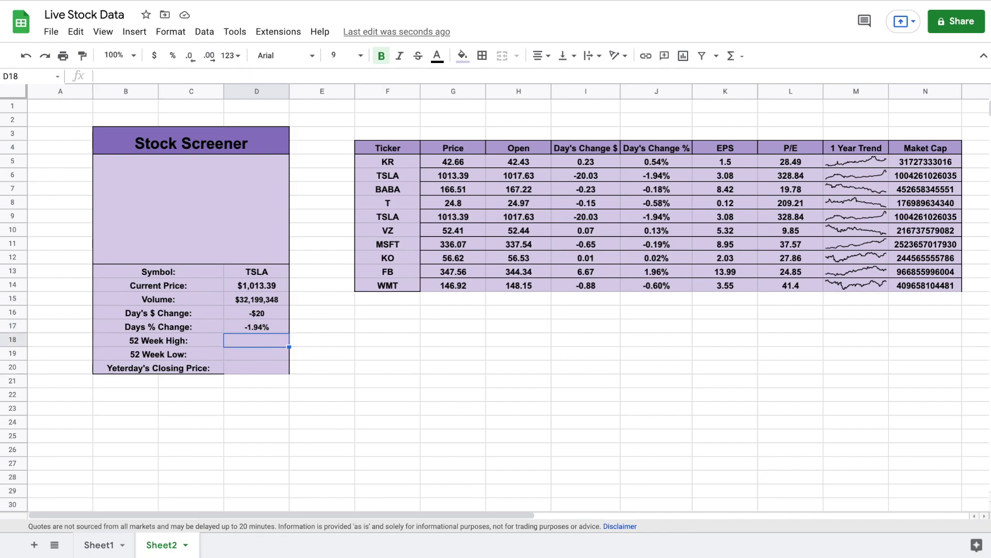
type("=go")
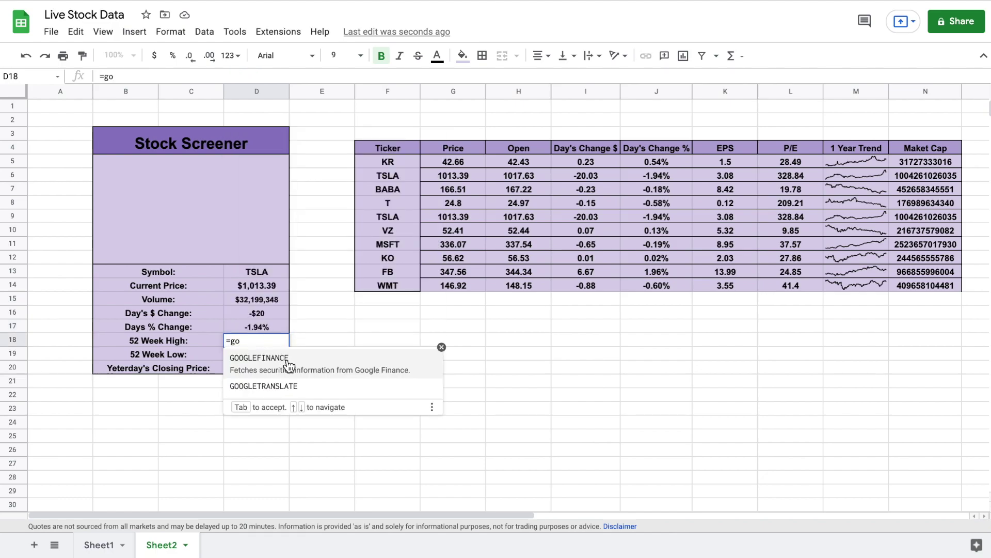
key("Tab")
left_click(268, 272)
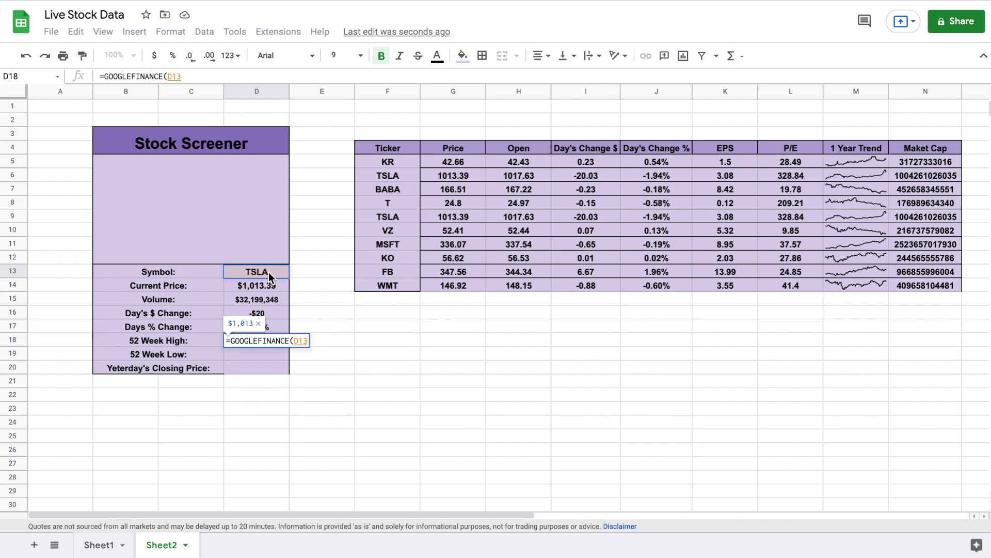
type(",\"high5")
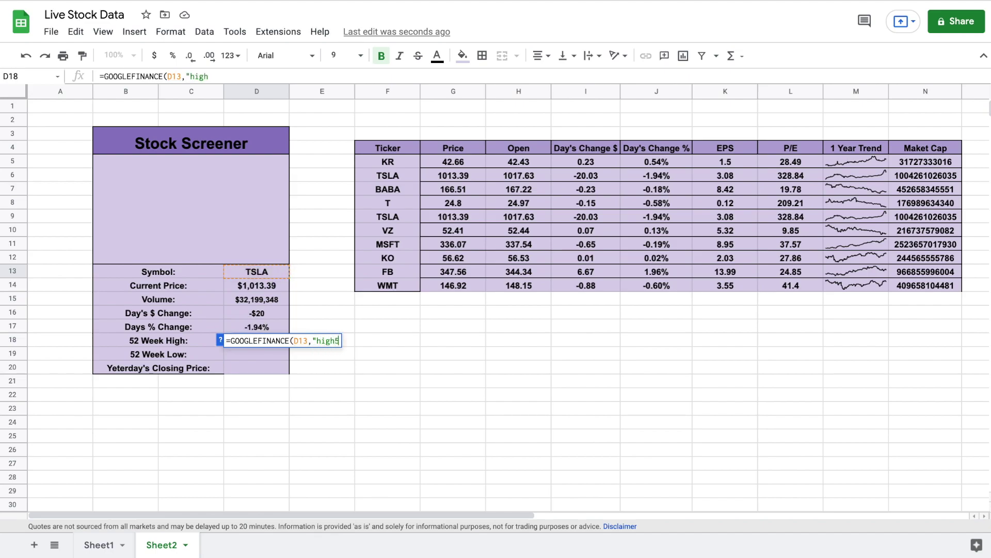
type("2\")")
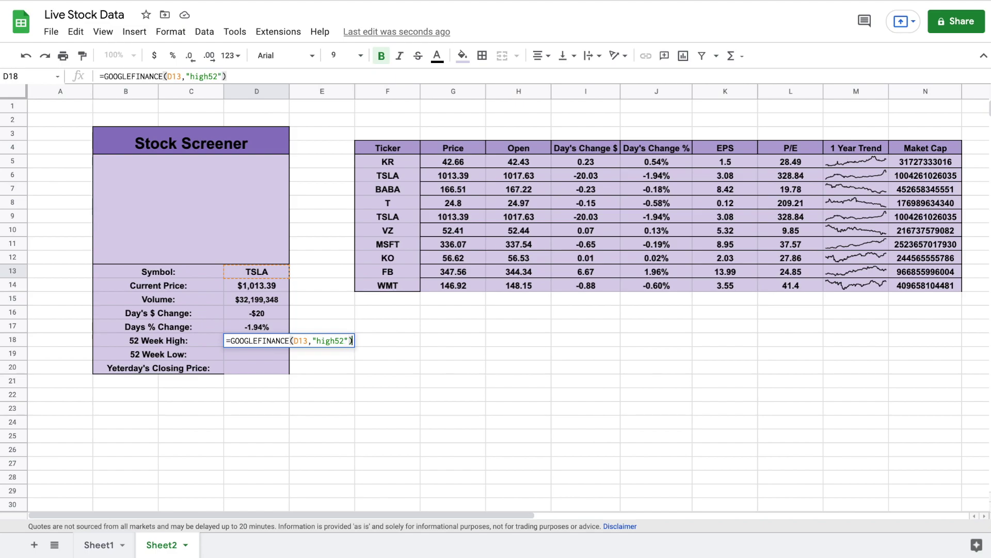
key("Return")
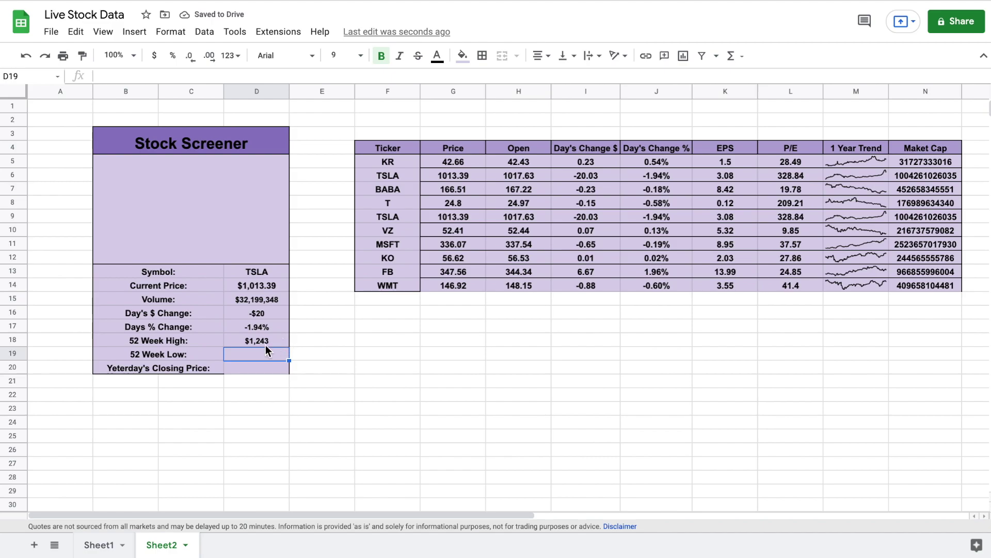
Step: Enter the formula =GOOGLEFINANCE(D13,"low52") in D19 to fetch the 52-week low
type("=go")
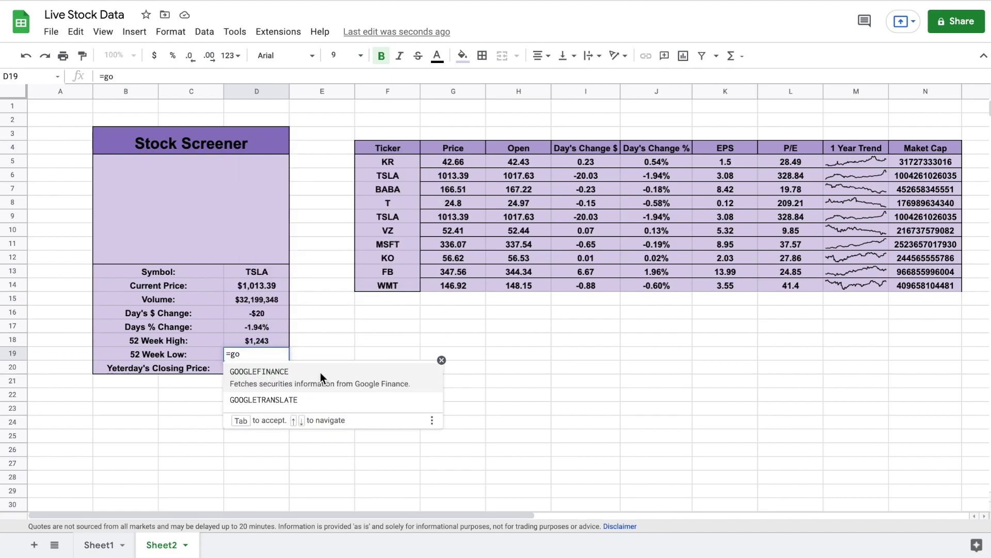
left_click(320, 372)
left_click(271, 267)
type(",")
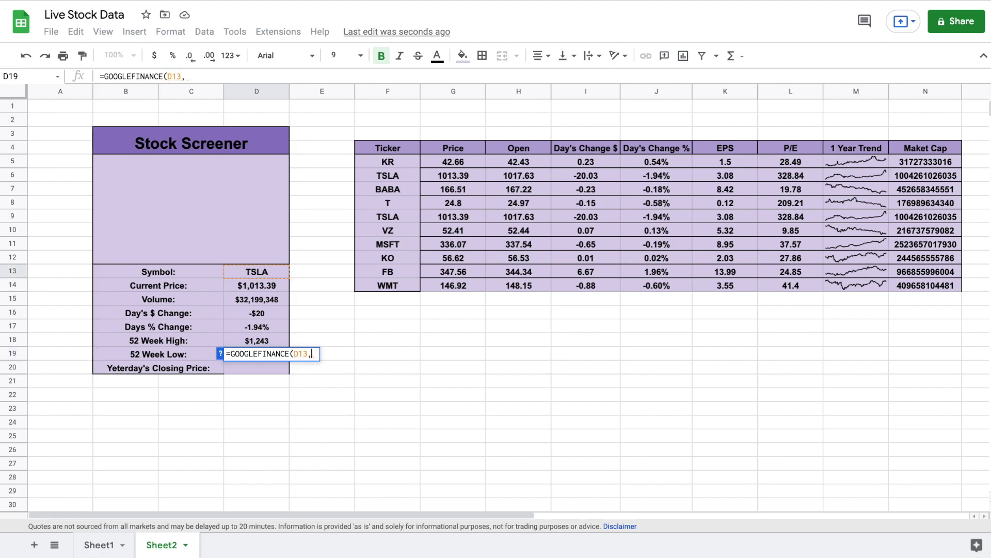
type("\"low52\")")
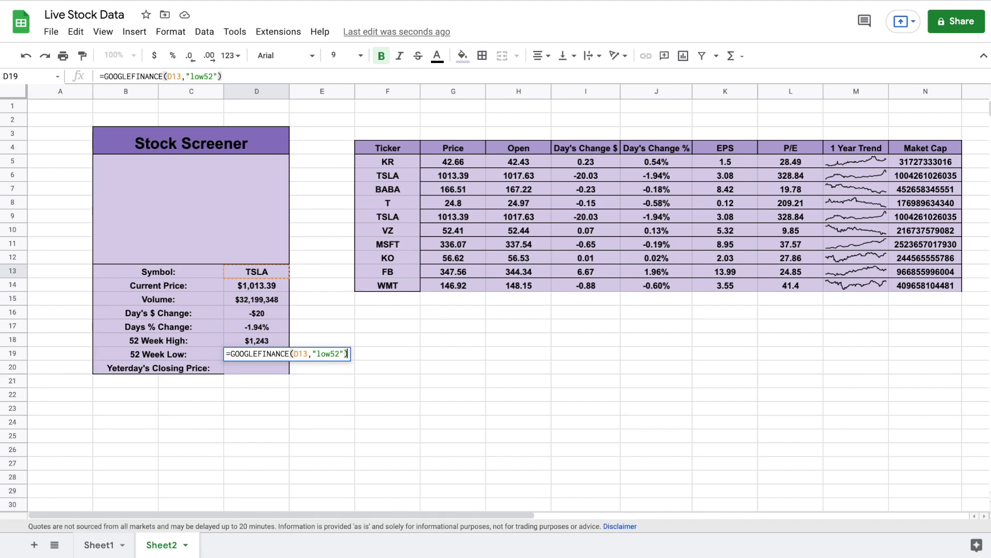
key("Return")
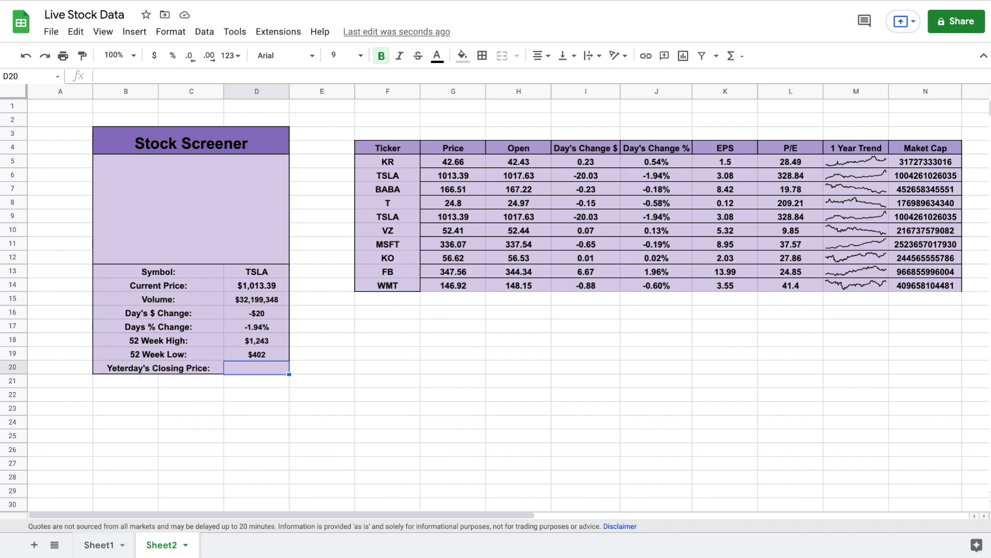
Step: Enter the formula =GOOGLEFINANCE(D13,"closeyest") in D20 to fetch yesterday's closing price
type("=goo")
left_click(313, 395)
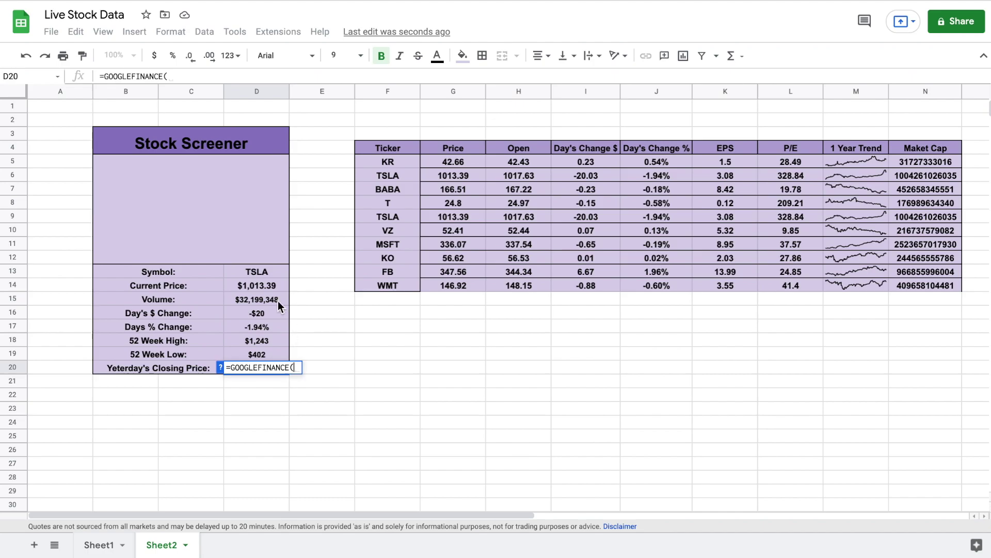
left_click(270, 272)
type(",")
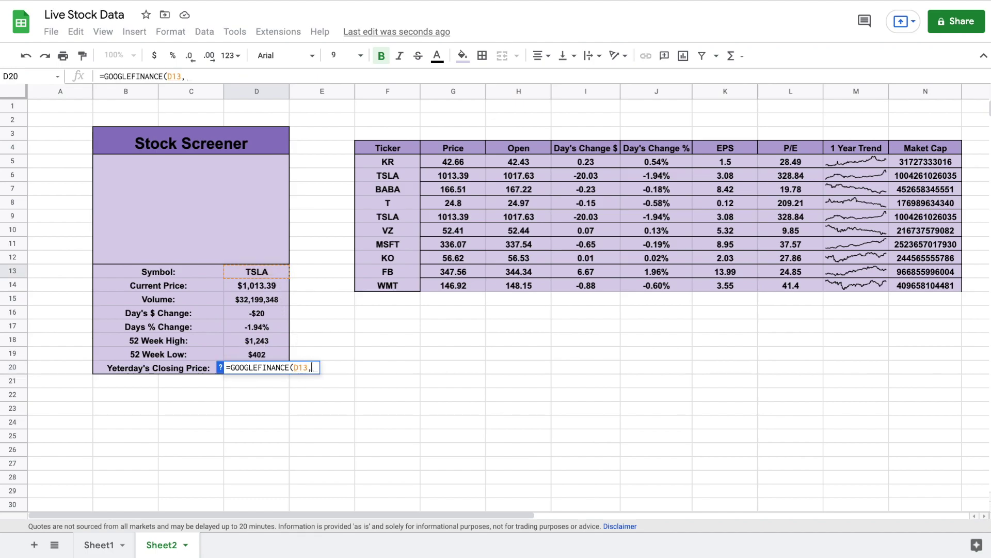
type("\"clo")
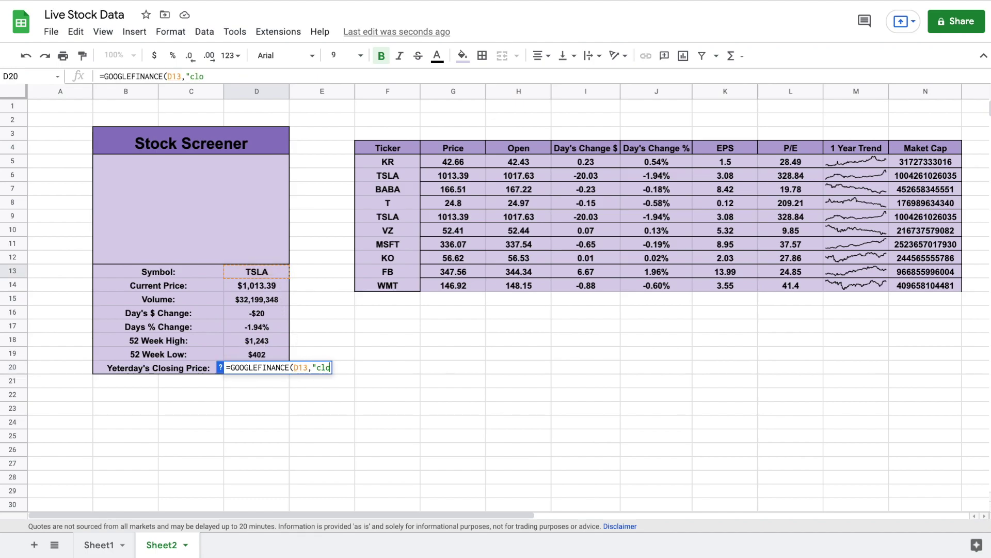
type("seyest")
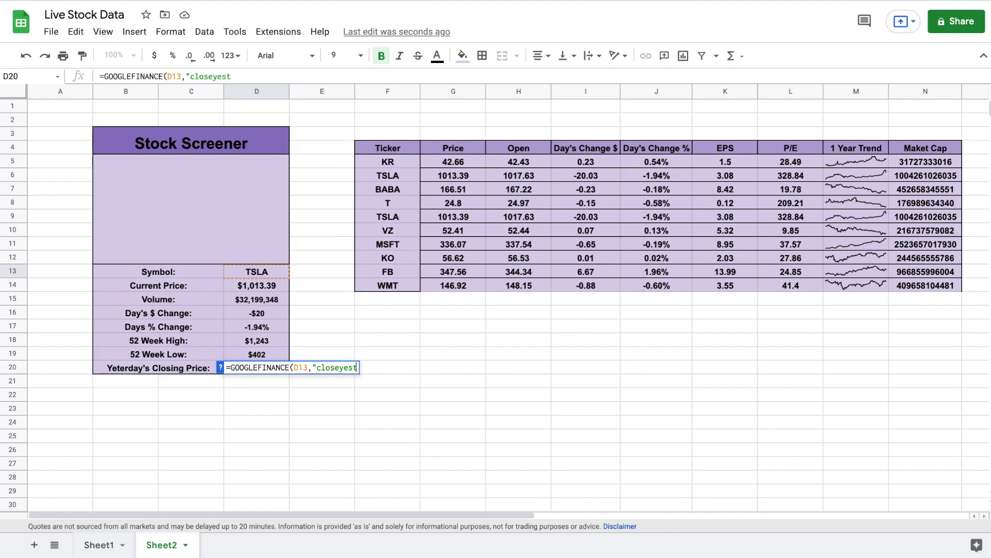
type("\")")
key("Return")
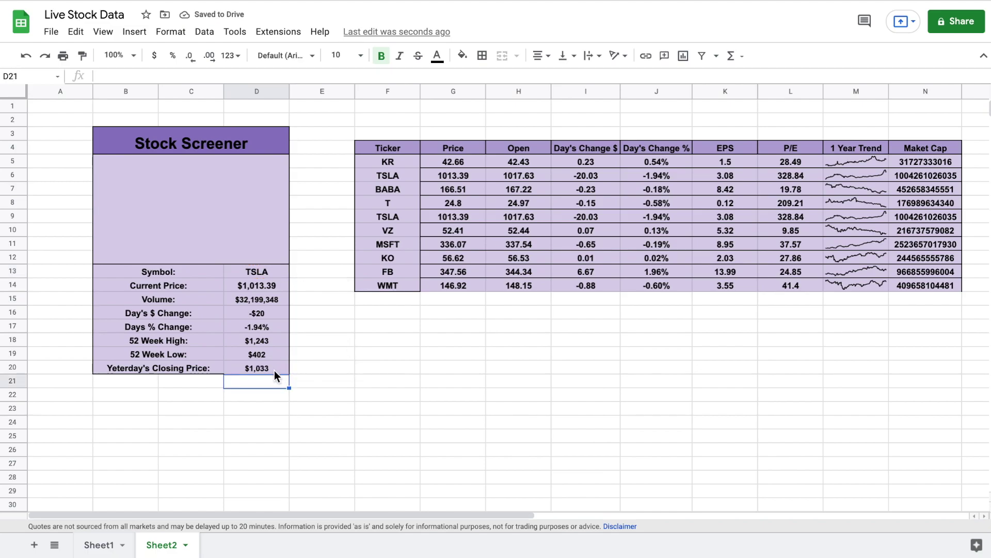
left_click_drag(186, 270, 266, 369)
left_click(219, 228)
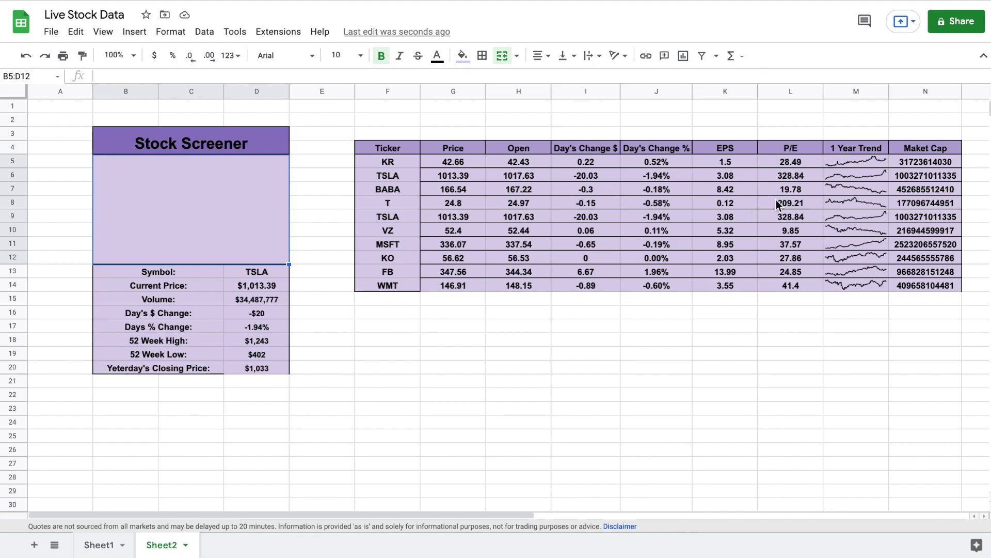
left_click(863, 163)
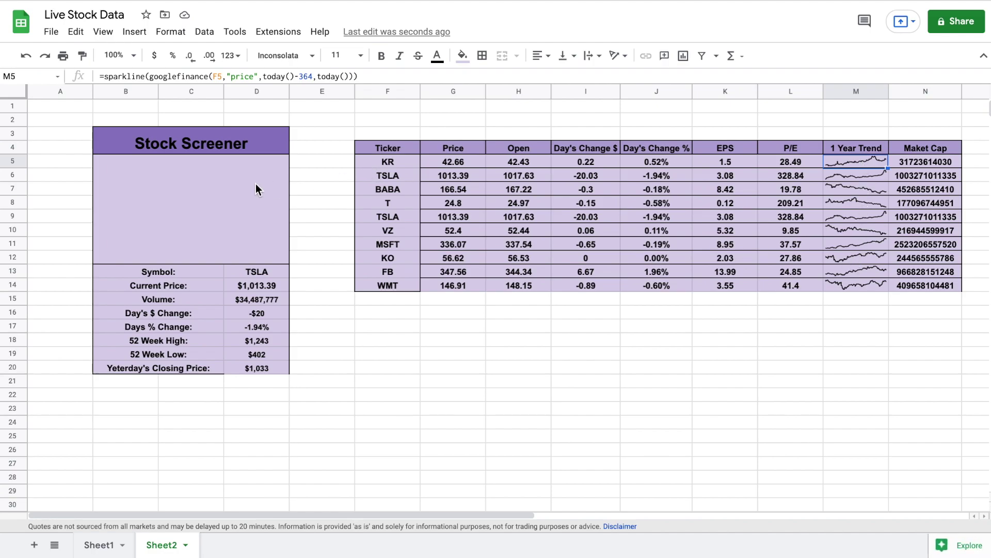
Step: Begin the chart formula in the merged cell B5:D12 with =(sparkline(index(GOOGLEFINANCE(D13, using the symbol cell as the ticker
left_click(194, 212)
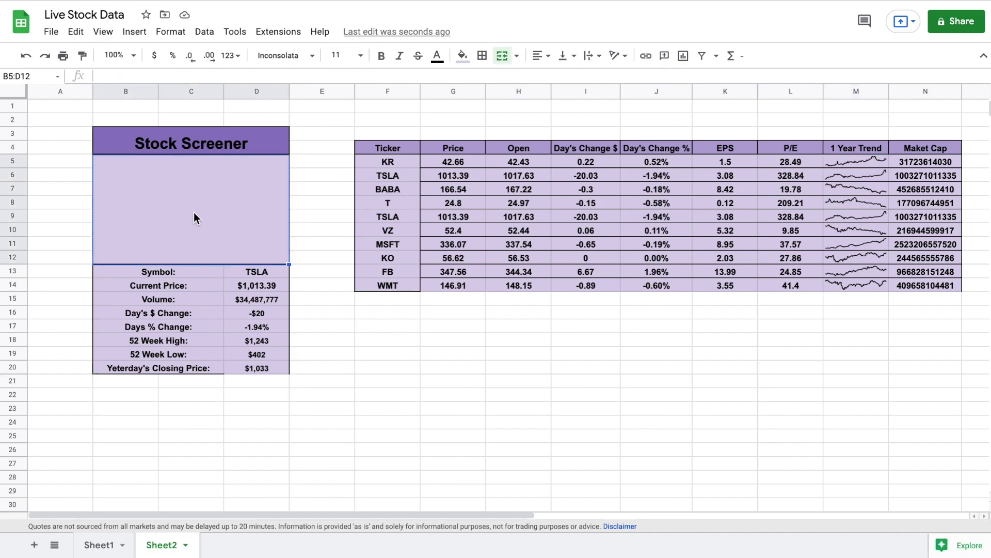
type("=")
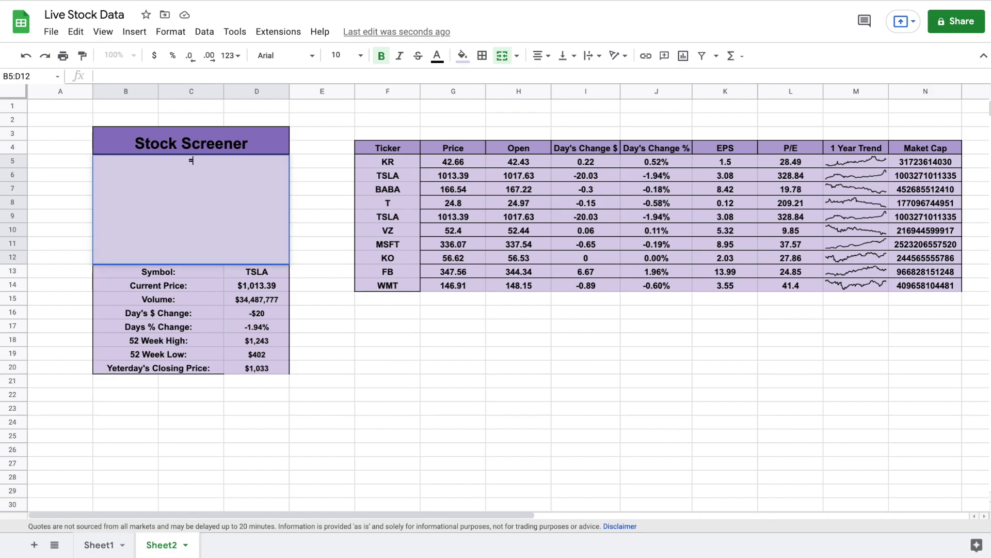
type("(sparkline")
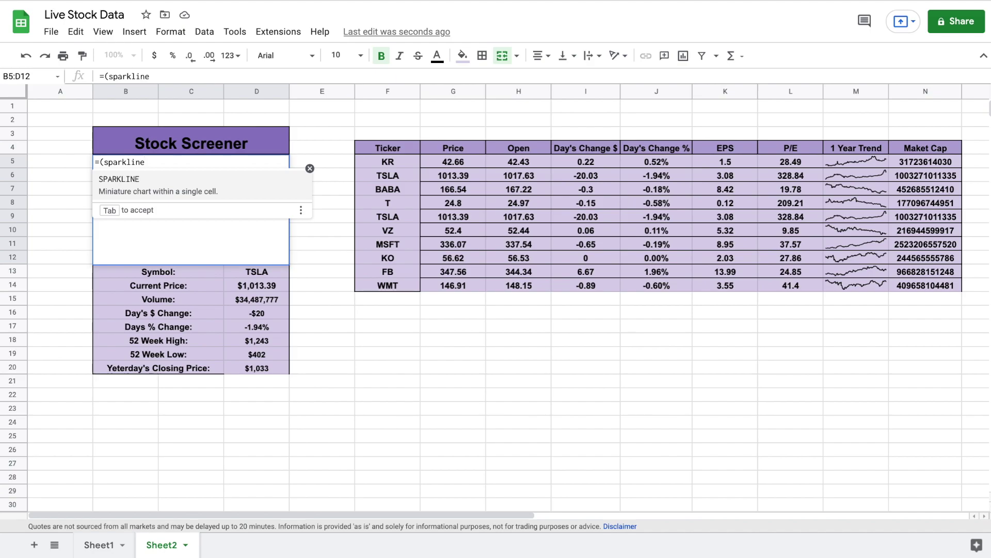
type("(index")
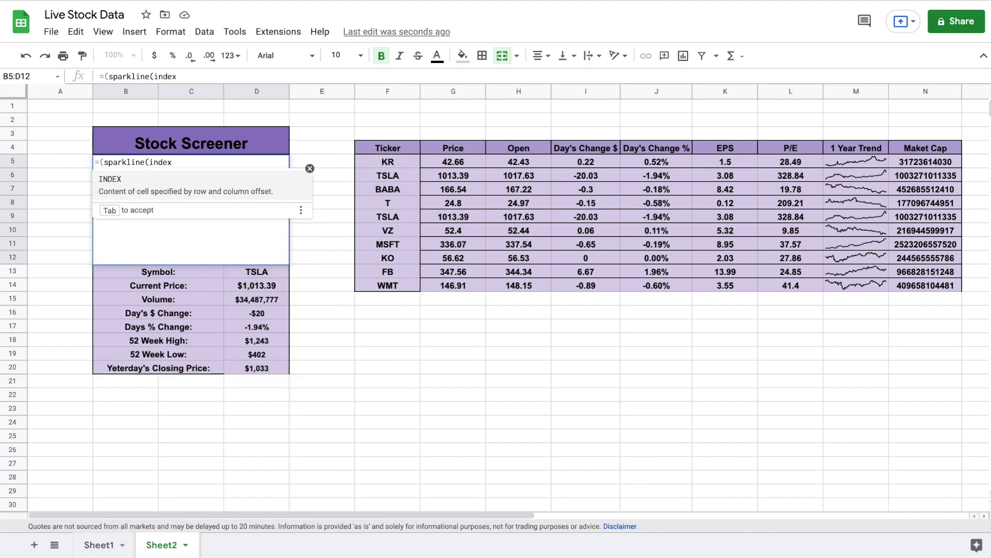
type("(")
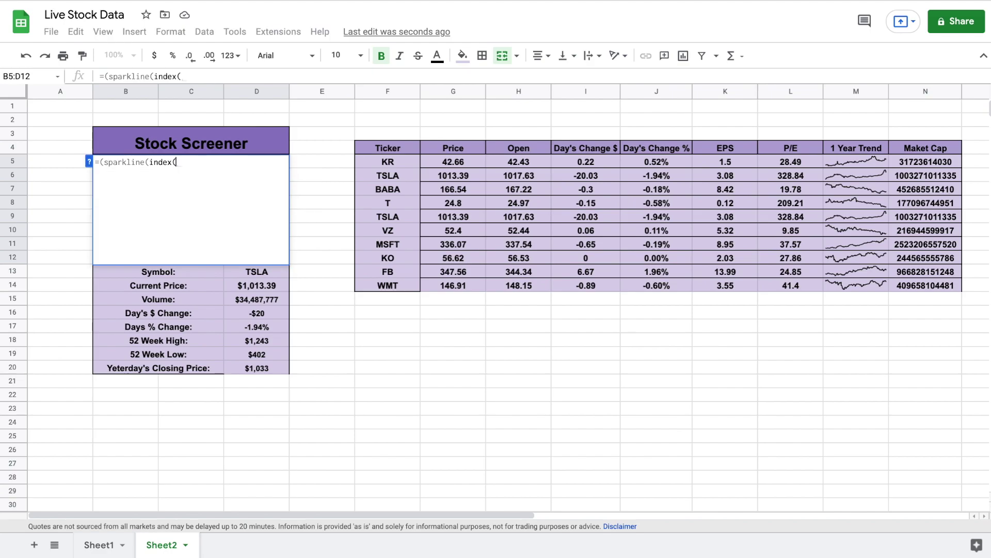
type("goog")
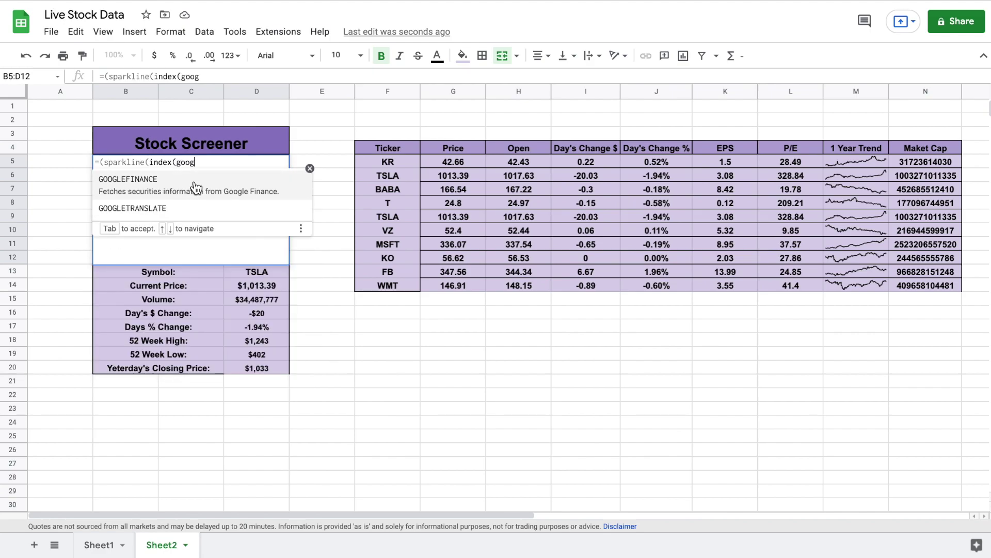
left_click(195, 187)
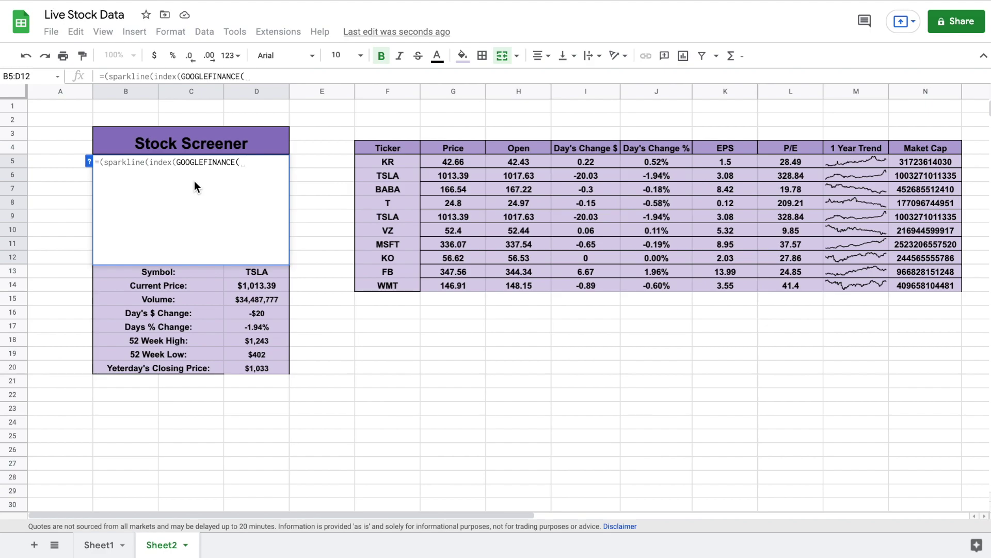
left_click(265, 271)
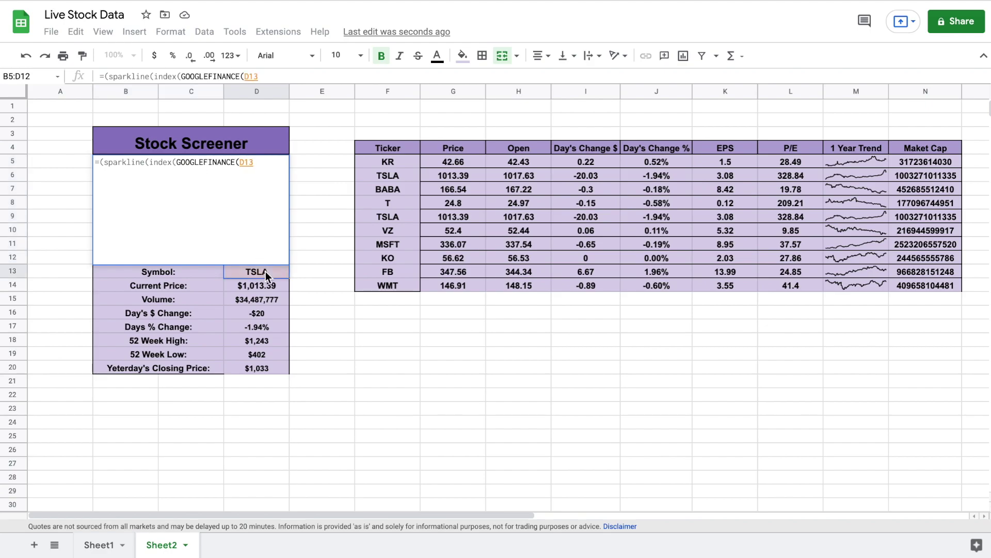
Step: Complete the formula's GOOGLEFINANCE arguments with "price", start date today()-364 and end date today(), and close its parenthesis
type(",\"")
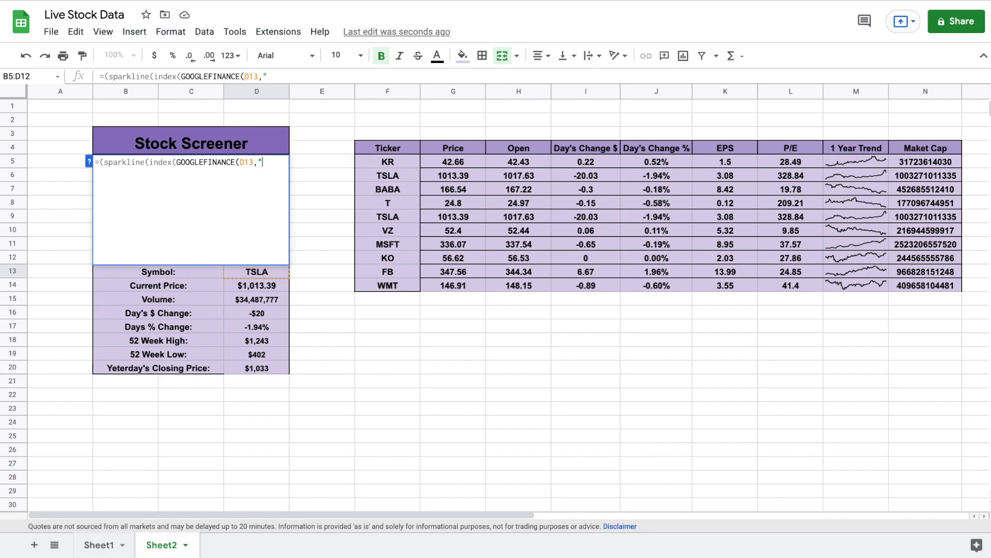
type("price\"")
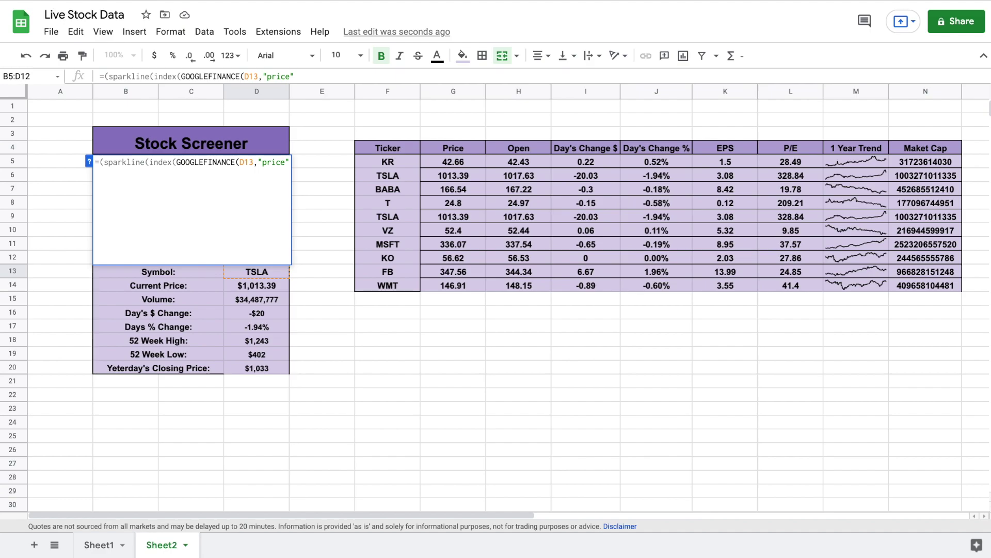
type(",")
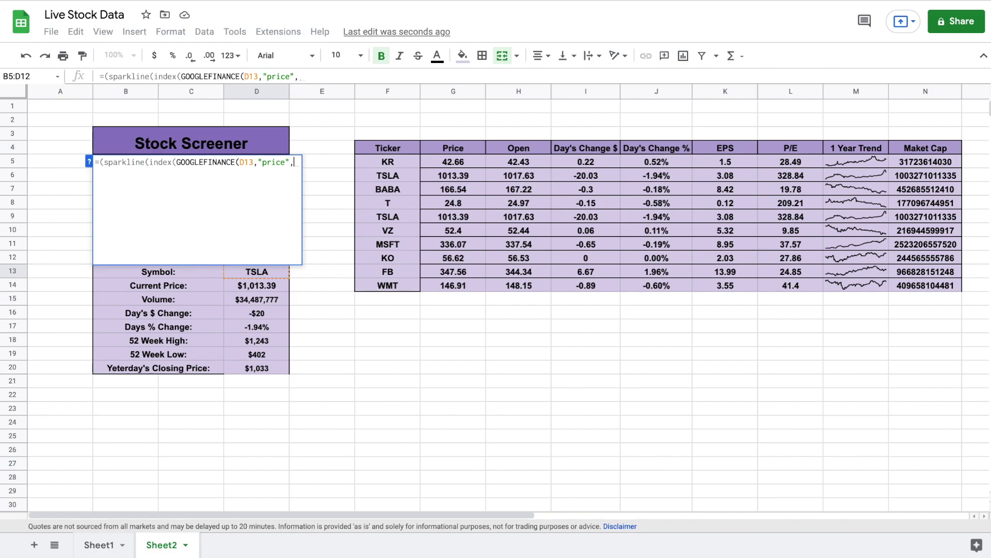
type("today")
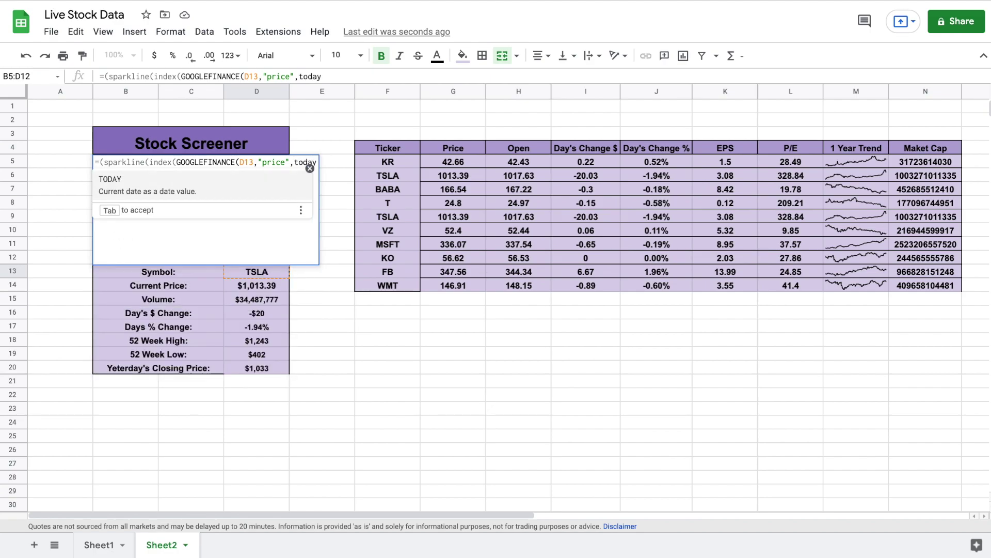
type("()")
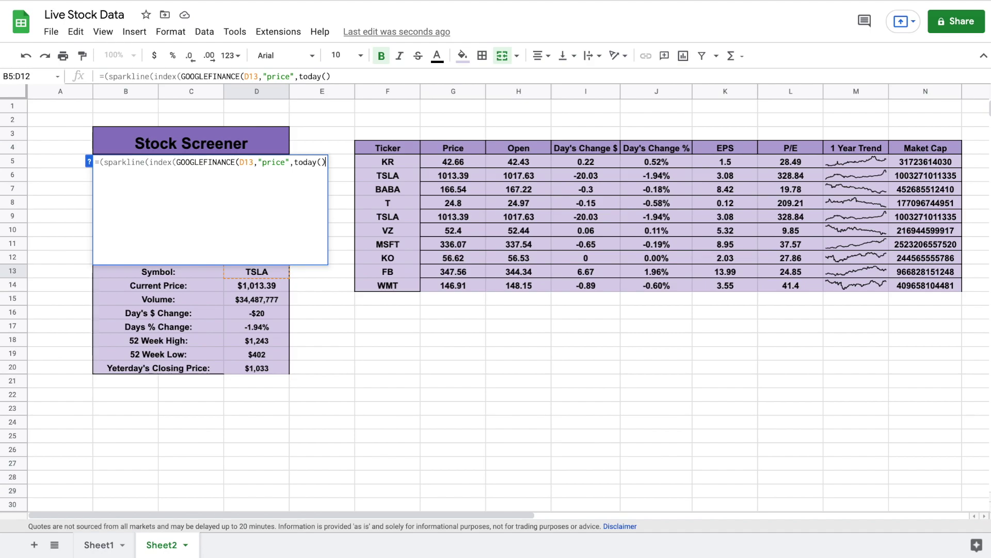
type("-364")
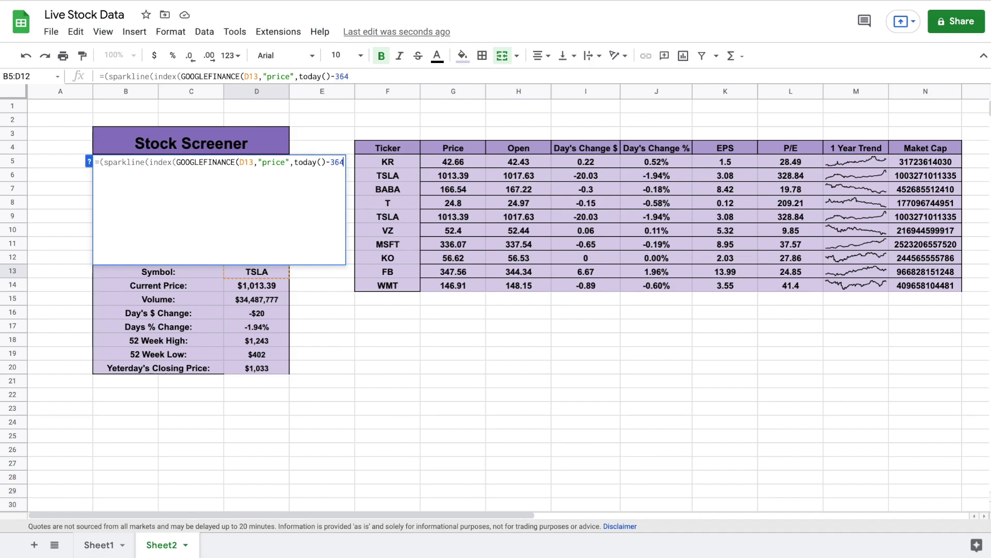
type(",today()")
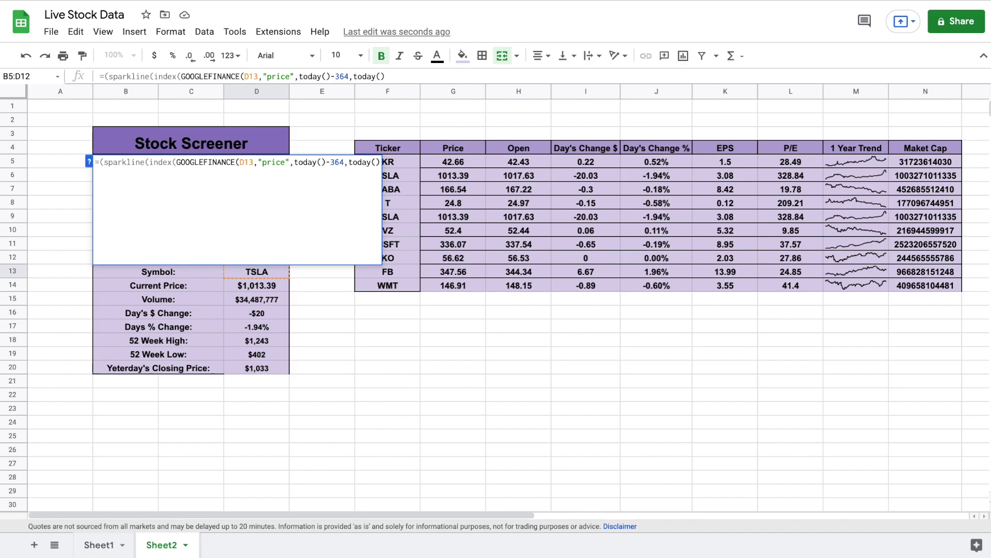
type(")")
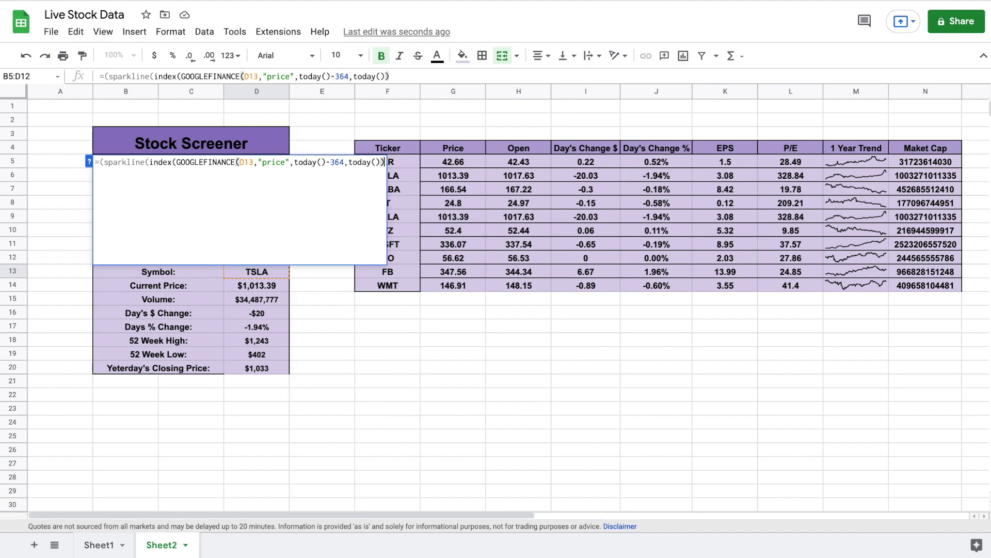
Step: Finish the INDEX function with an empty row argument and column 2, and close its parenthesis
type(",,")
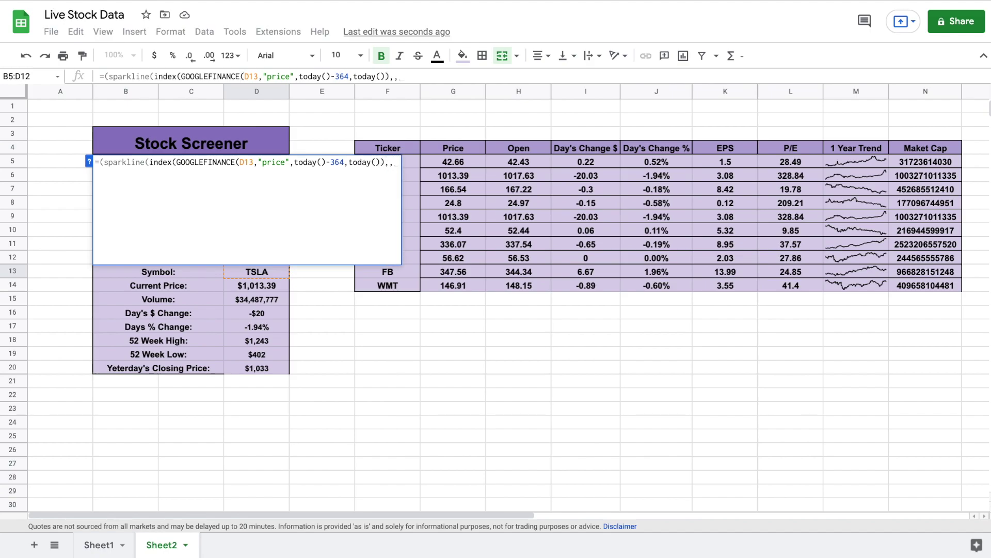
type("2")
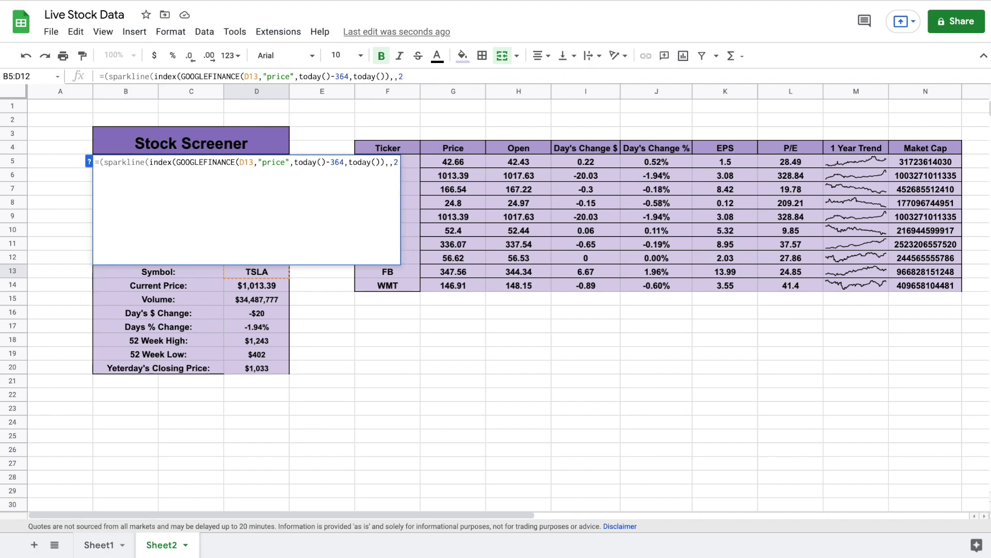
type(")")
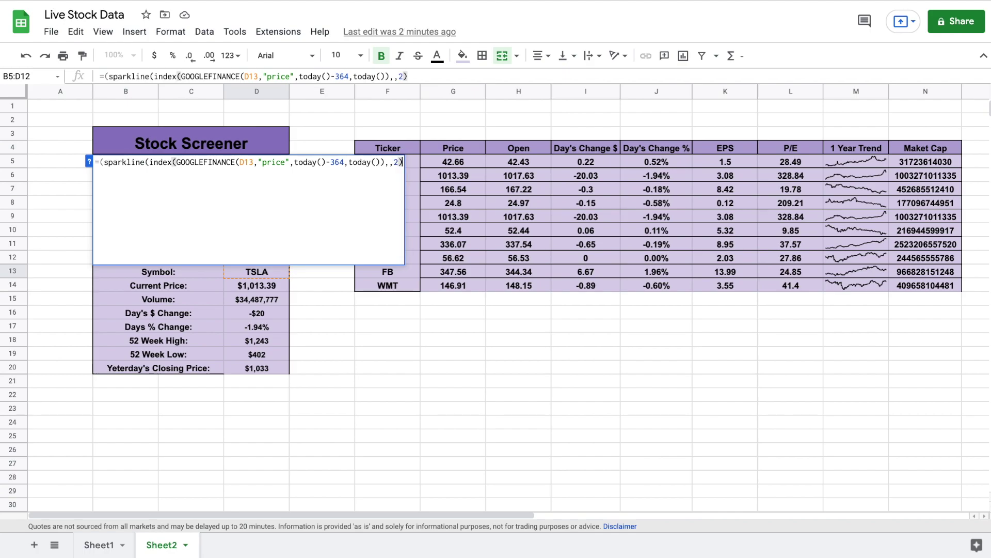
Step: Open a SPARKLINE options array in the chart formula and set charttype to column, followed by a semicolon
type(",")
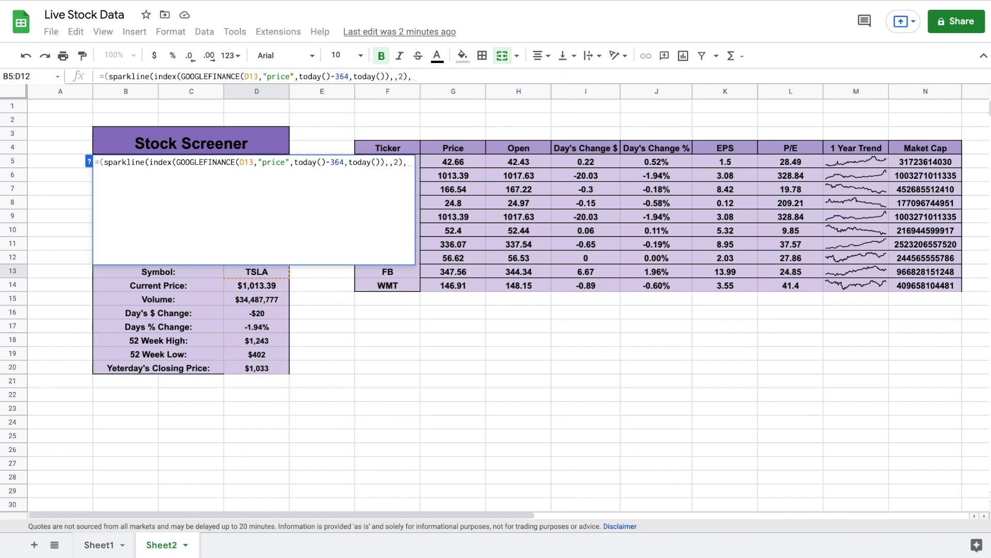
type("{")
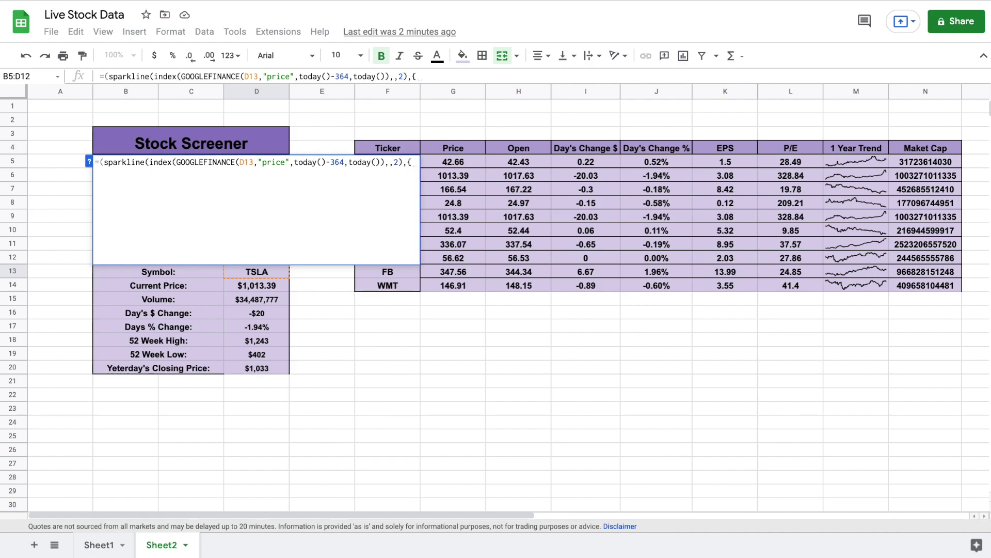
type("\"charttype\"")
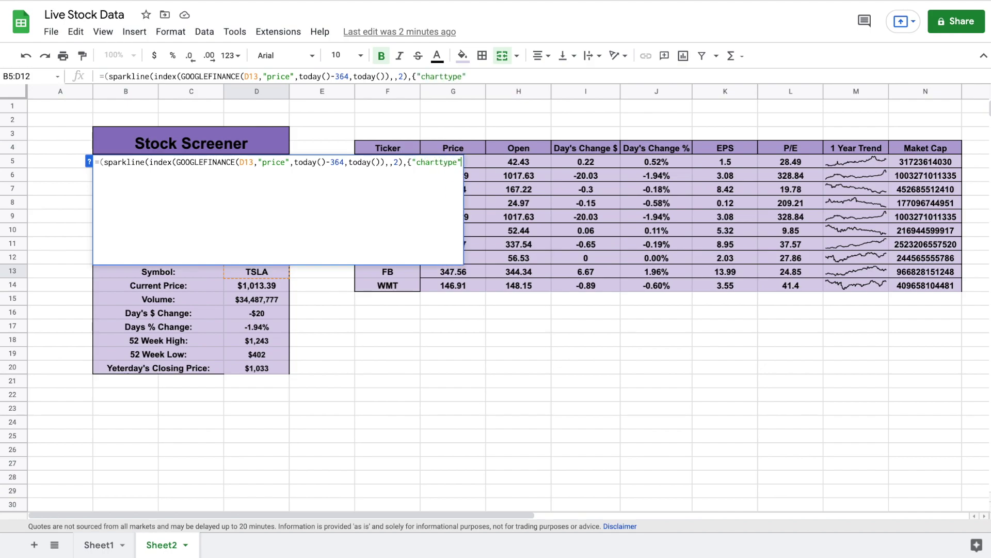
type(",")
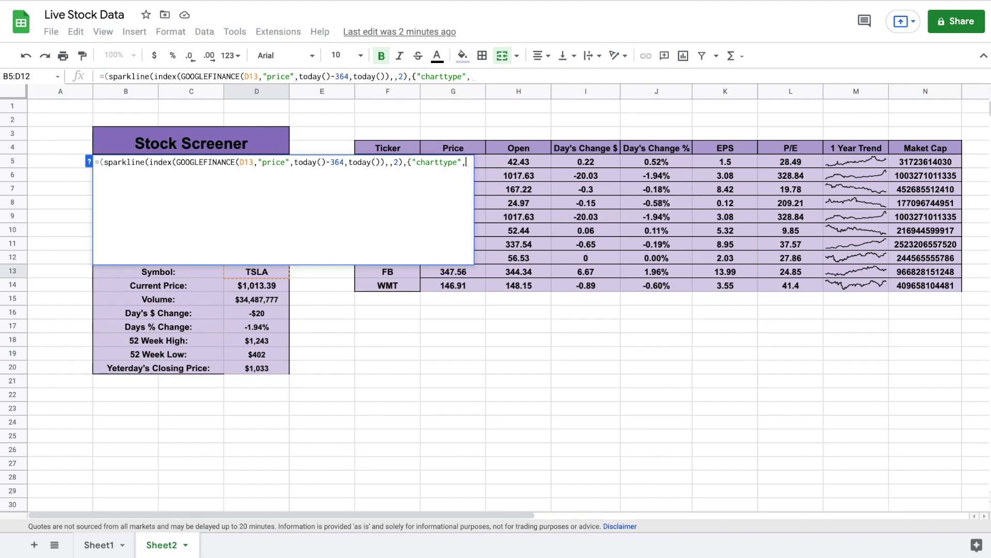
type("\"column\"")
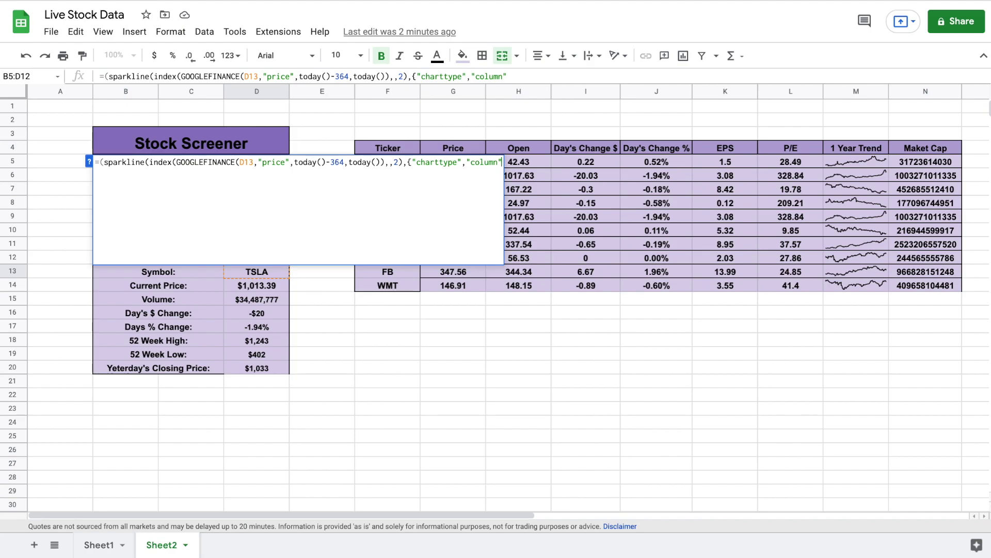
type(";")
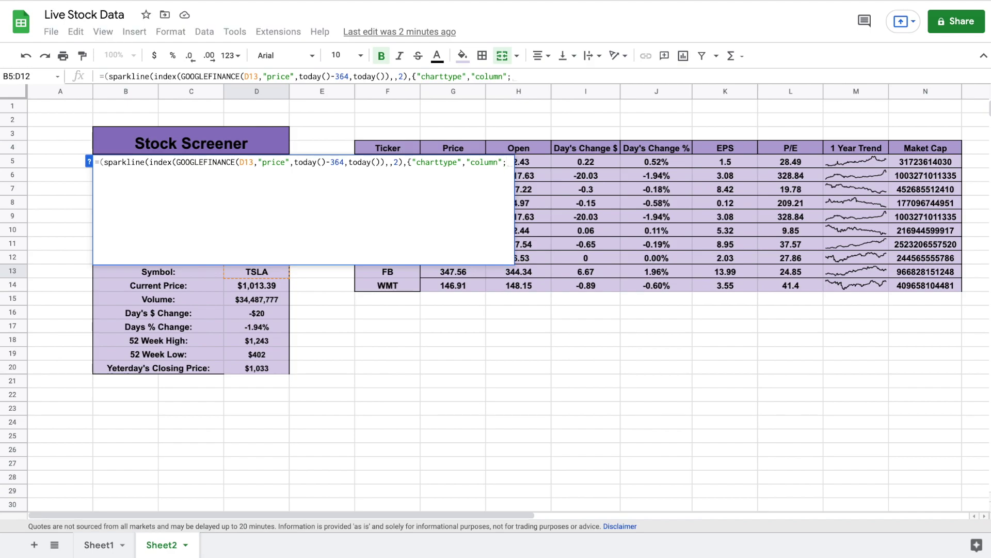
Step: Add the color option with the value purple to the chart formula, close the array and parentheses, and enter the formula
type("\"col")
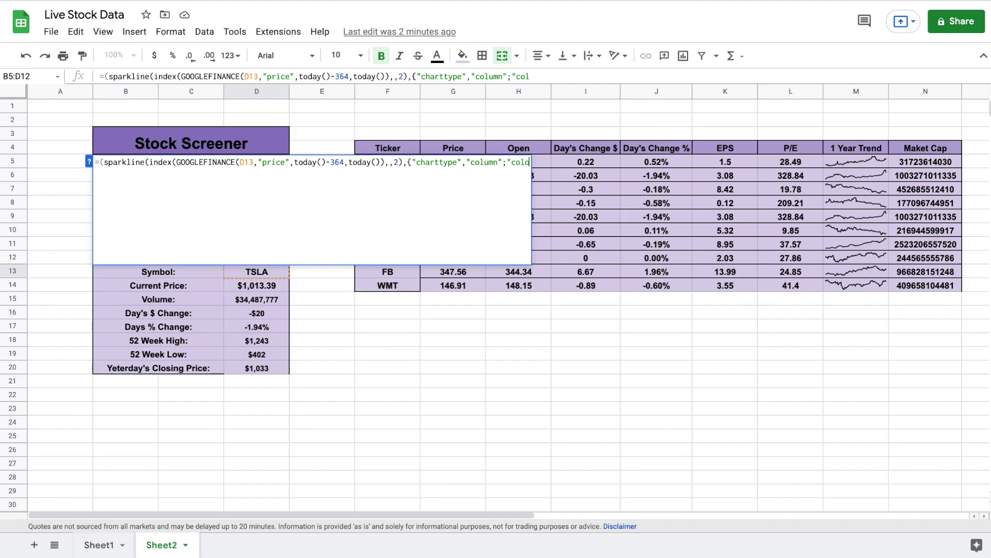
type("or\"")
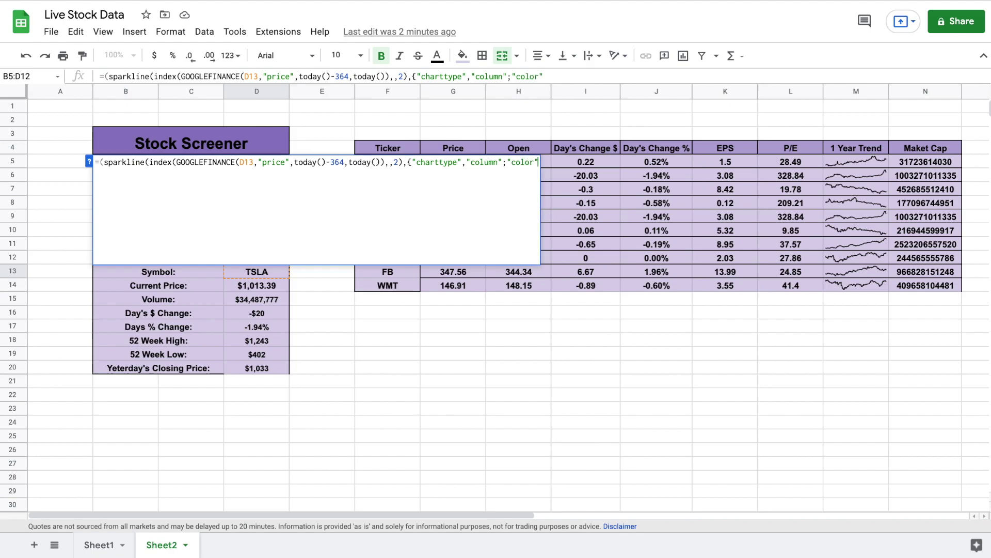
type(",\"p")
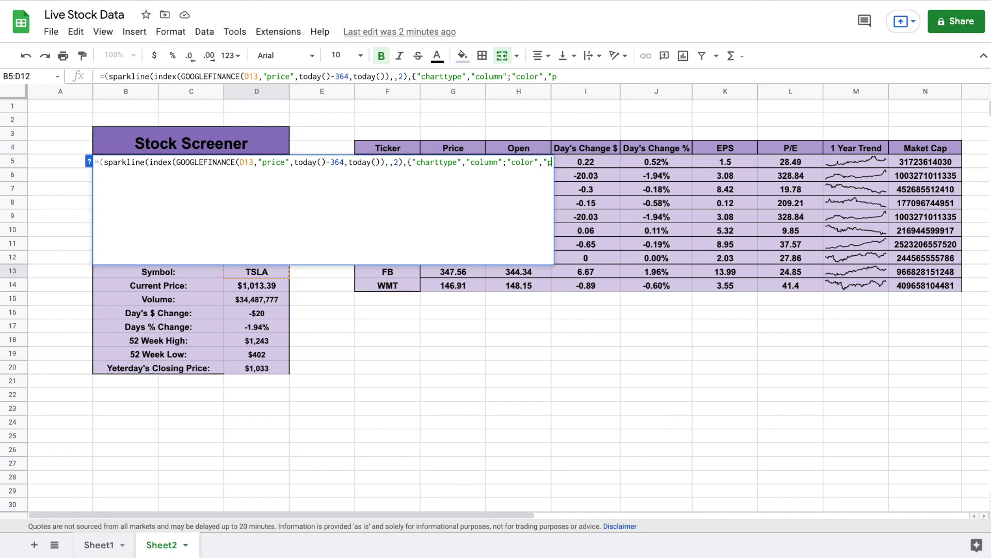
type("urple")
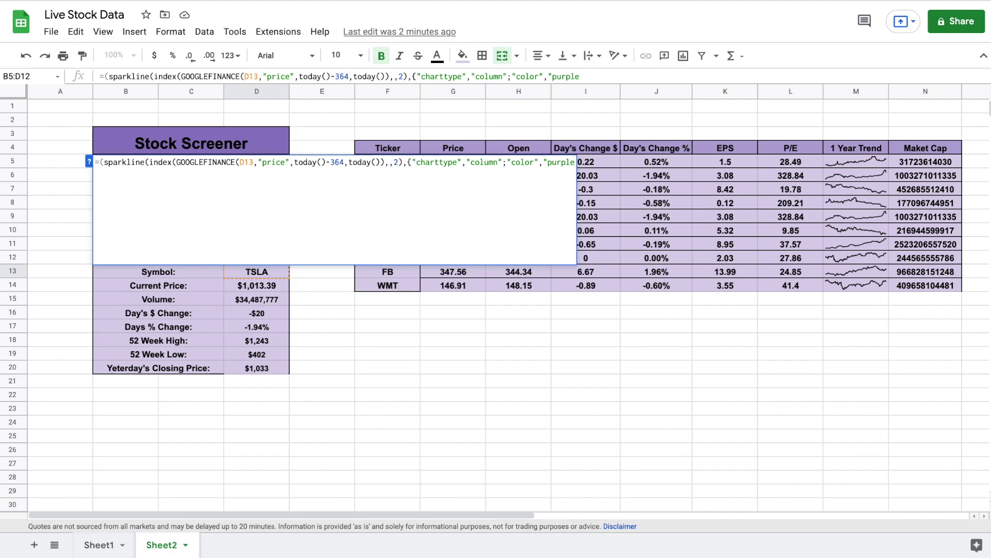
type("\"")
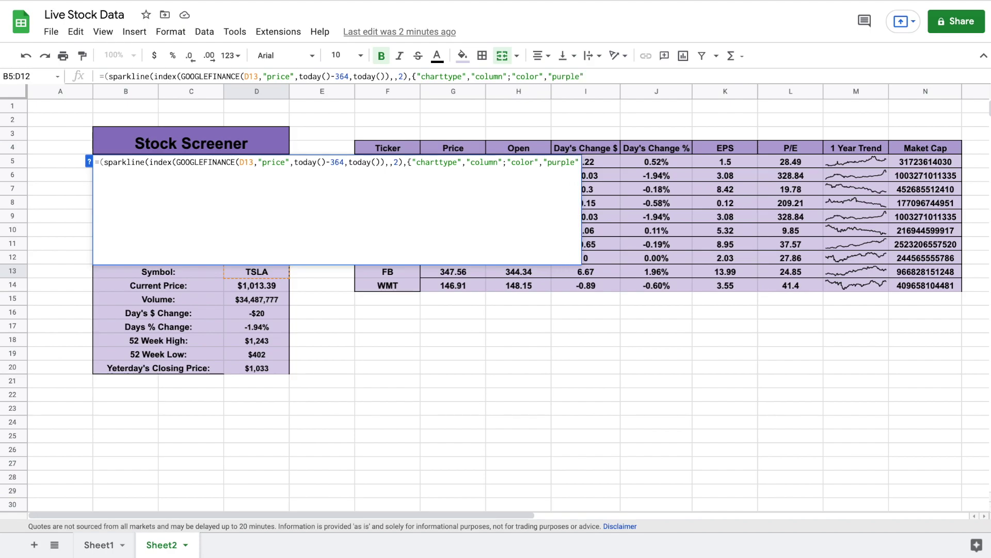
type("}))")
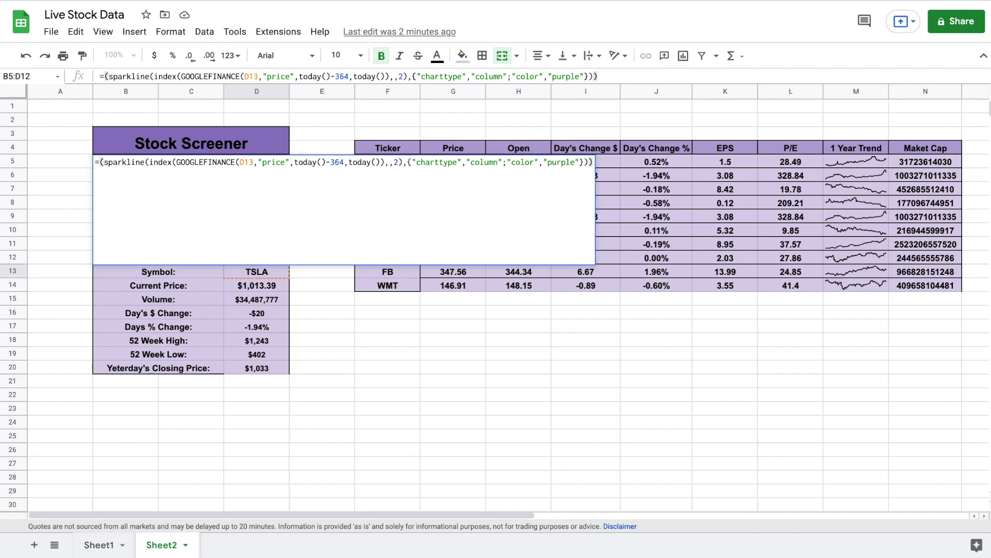
key("Return")
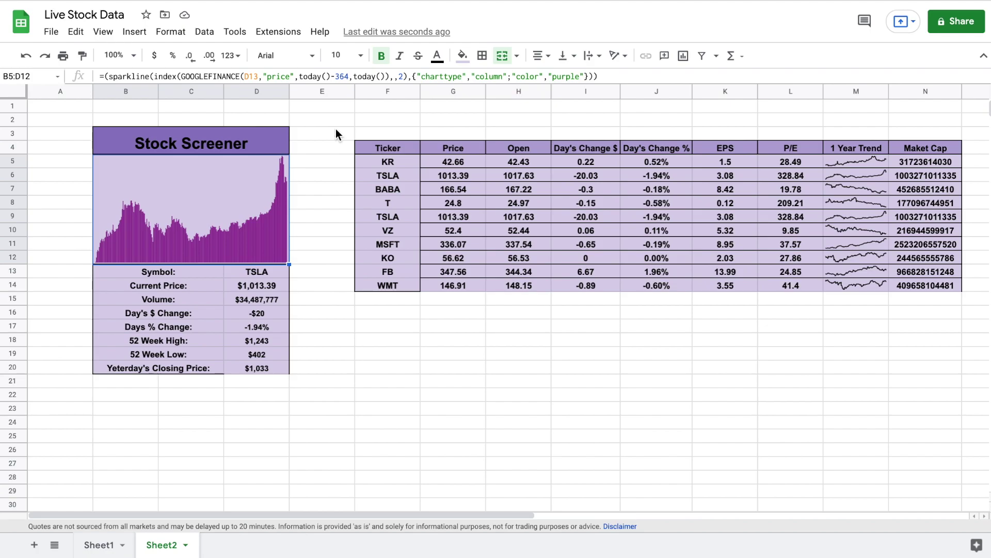
Step: Change the start date in the stock screener's chart formula to today()-30
left_click(351, 79)
key("BackSpace")
key("BackSpace")
type("0")
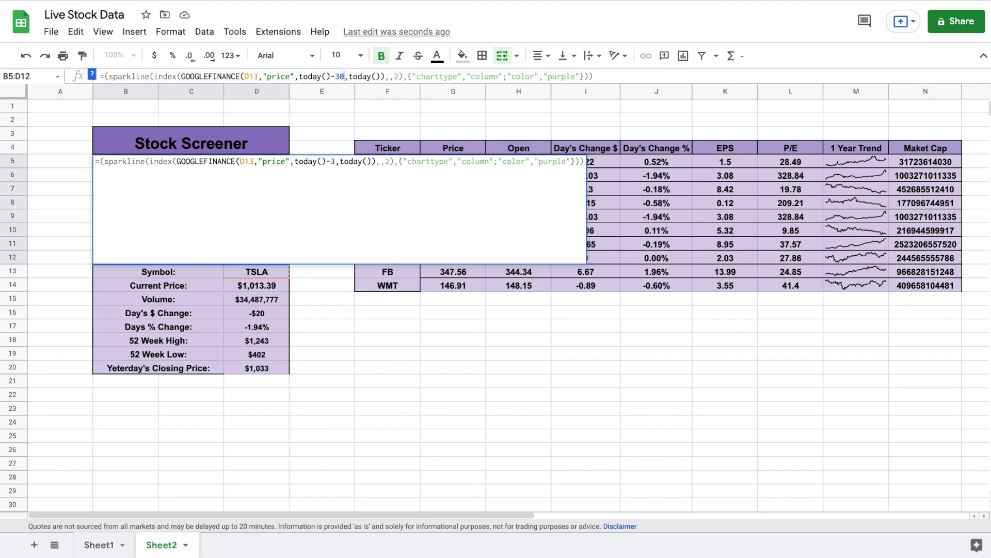
key("Return")
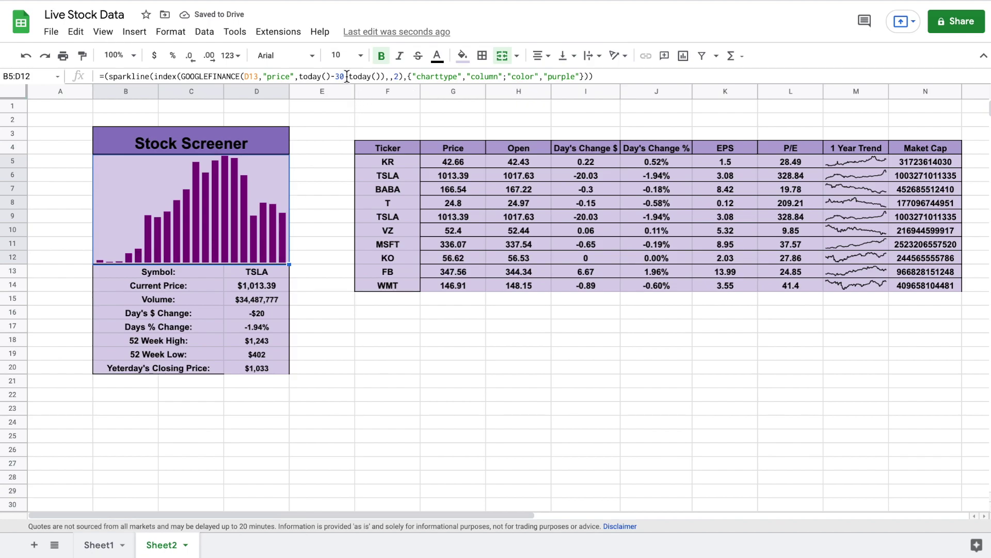
Step: Set the start date in the stock screener's chart formula back to today()-364
key("Return")
key("BackSpace")
key("BackSpace")
type("364")
left_click(524, 323)
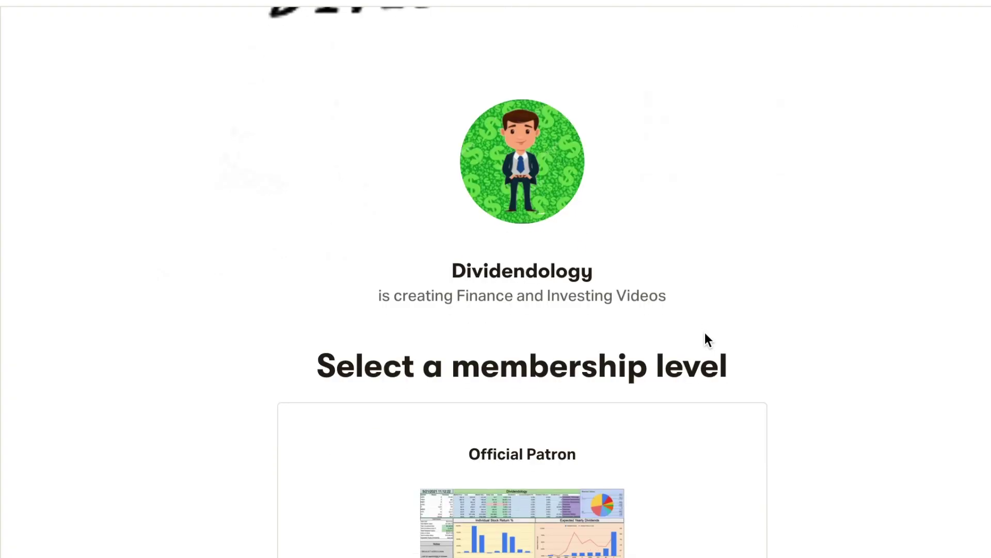
scroll(707, 338, "down", 7)
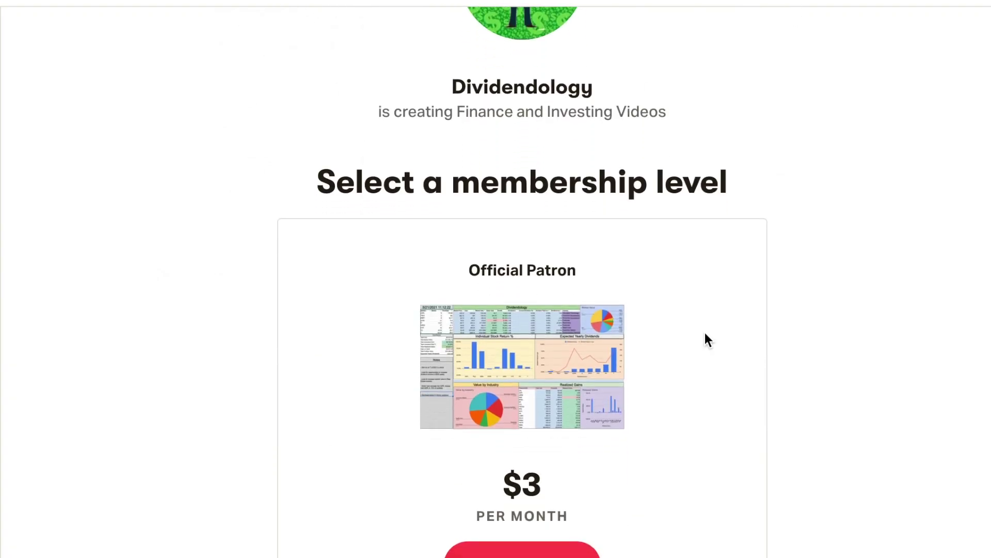
scroll(705, 333, "down", 1)
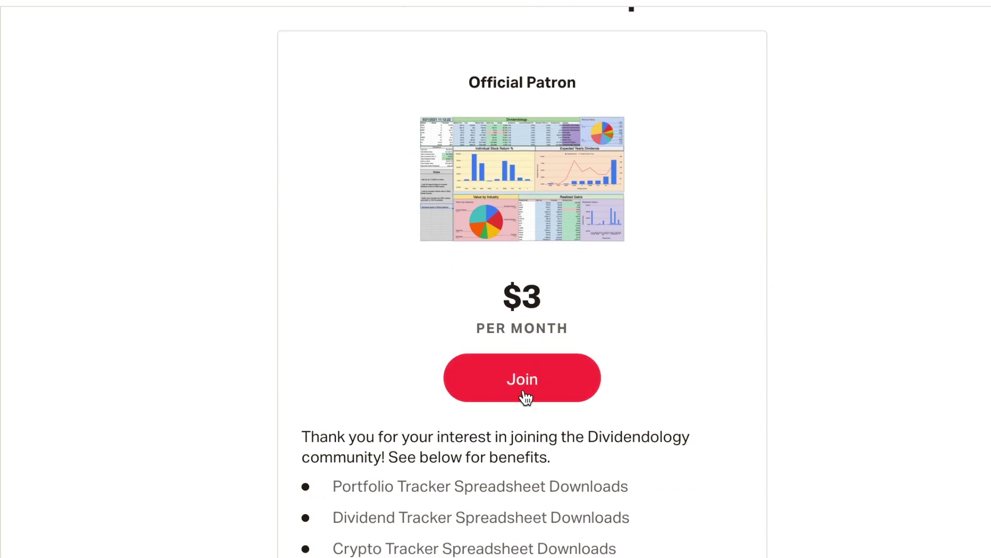